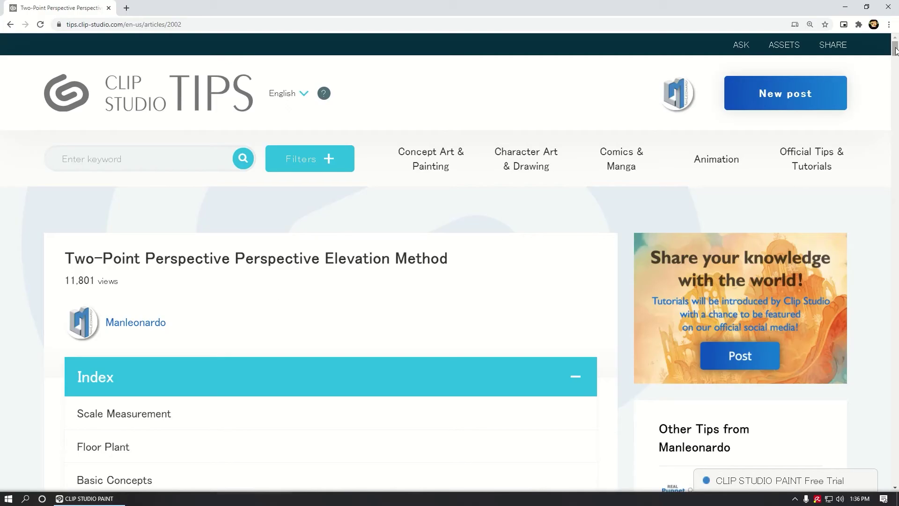
{"action": "mouse_move", "coordinate": [895, 50]}
{"action": "left_mouse_down"}
{"action": "mouse_move", "coordinate": [896, 372]}
{"action": "mouse_move", "coordinate": [896, 351]}
{"action": "left_mouse_up"}
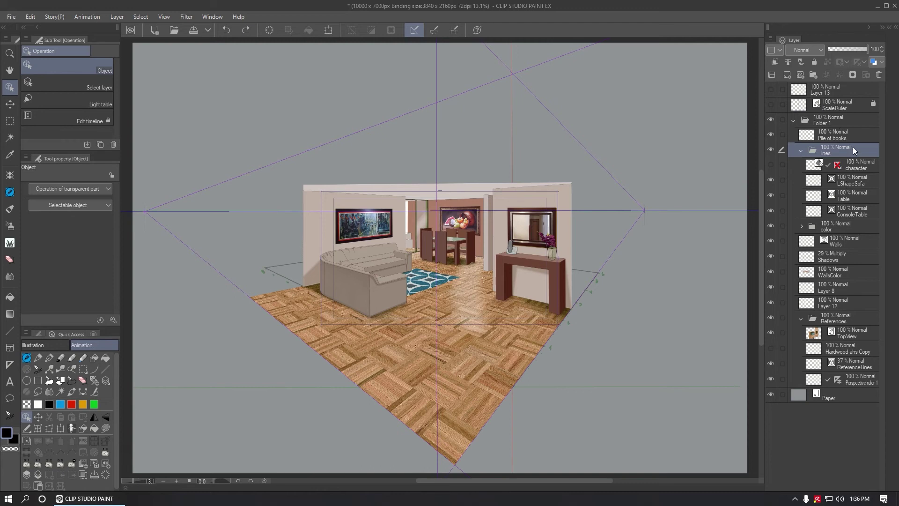
{"action": "scroll", "coordinate": [429, 225], "scroll_direction": "up", "scroll_amount": 5}
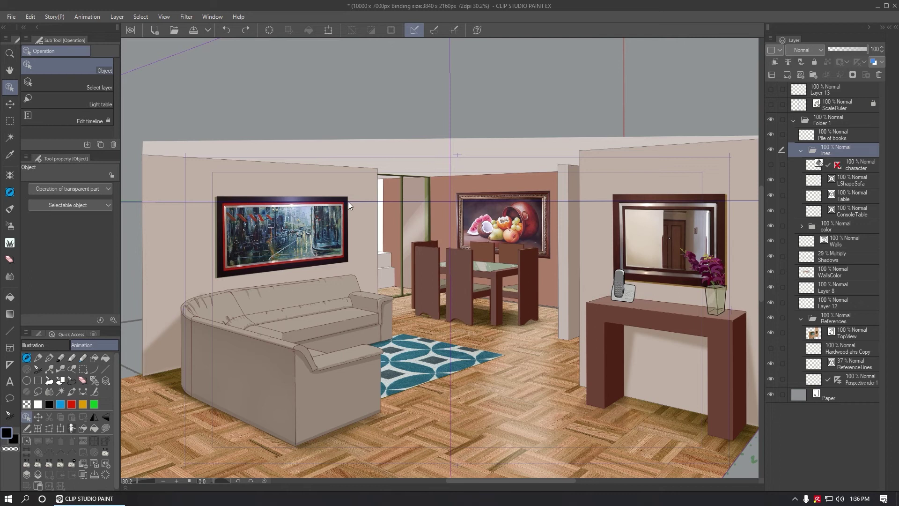
{"action": "scroll", "coordinate": [381, 198], "scroll_direction": "down", "scroll_amount": 5}
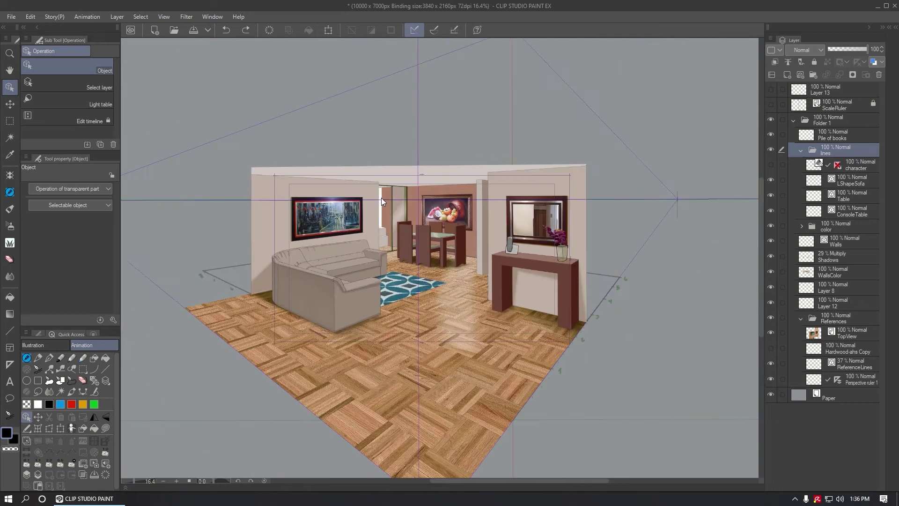
{"action": "scroll", "coordinate": [319, 192], "scroll_direction": "up", "scroll_amount": 1}
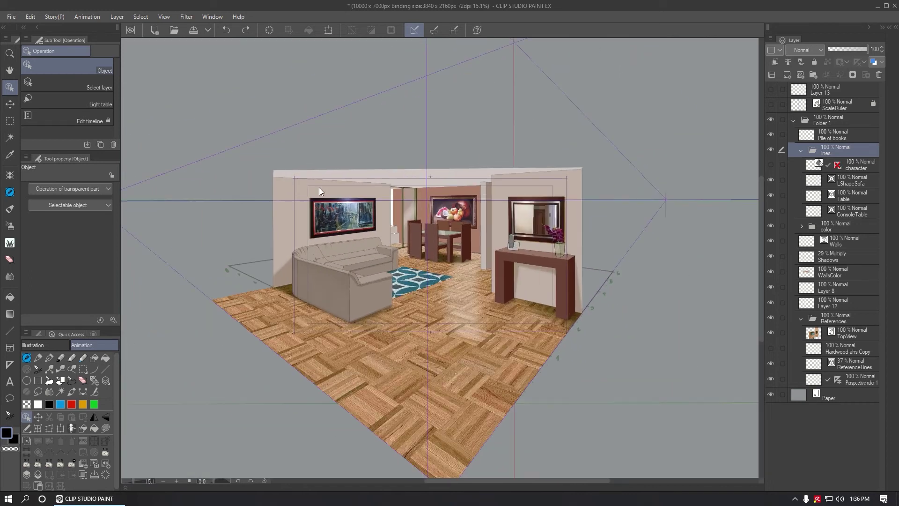
- Create a new A4 illustration canvas of 1684 × 1191 px with a resolution of 300 dpi
{"action": "left_click", "coordinate": [155, 30]}
{"action": "left_click", "coordinate": [368, 40]}
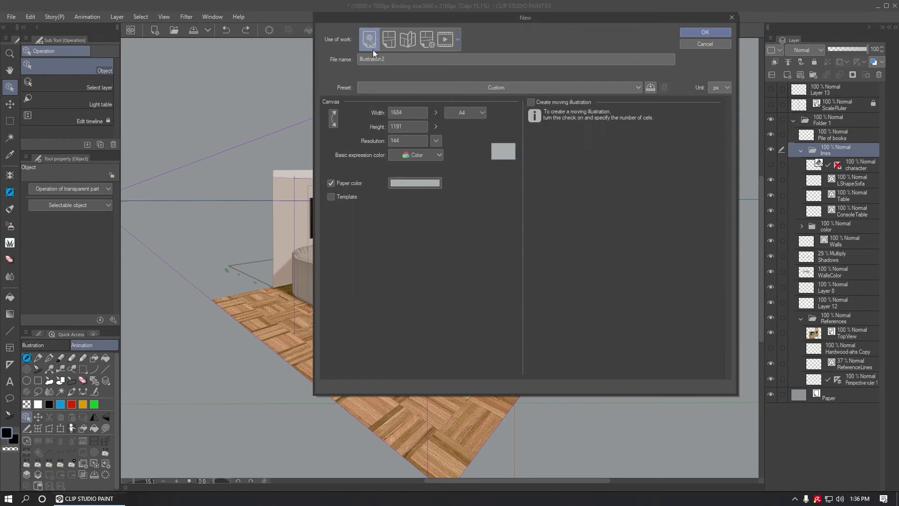
{"action": "left_click", "coordinate": [481, 113]}
{"action": "left_click", "coordinate": [474, 151]}
{"action": "left_click", "coordinate": [436, 141]}
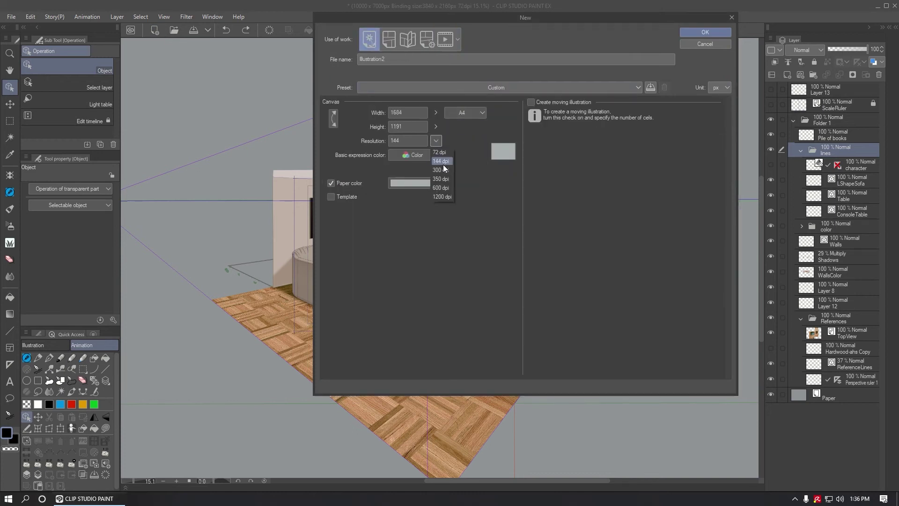
{"action": "left_click", "coordinate": [446, 170]}
{"action": "key", "text": "Return"}
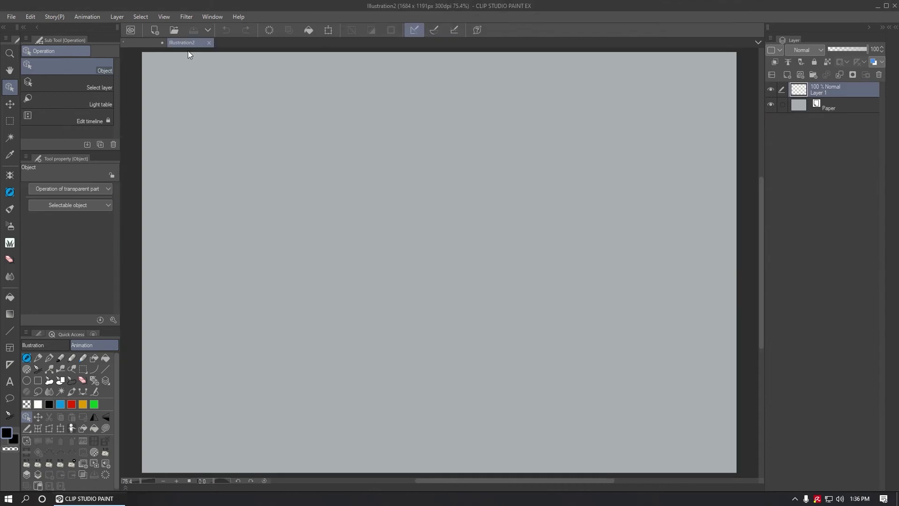
- Enable the comic settings in the new illustration's canvas properties
{"action": "left_click", "coordinate": [30, 17]}
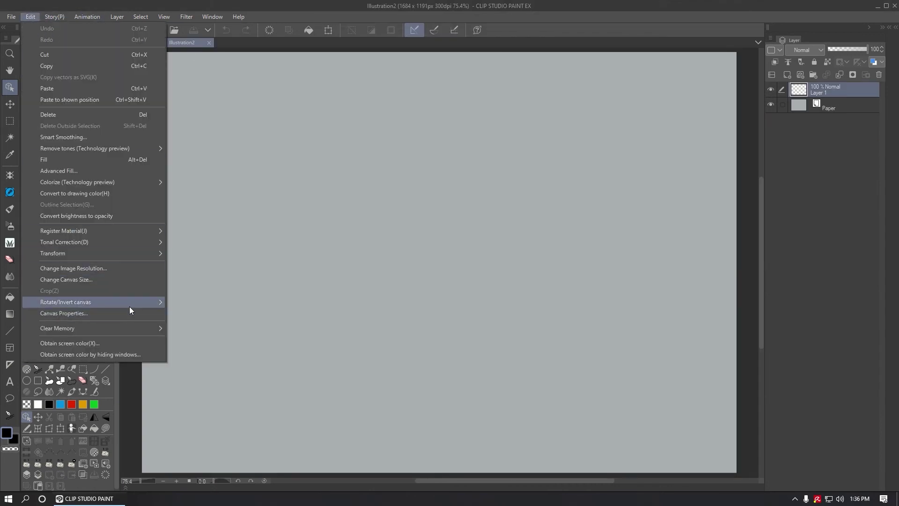
{"action": "left_click", "coordinate": [105, 313]}
{"action": "left_click", "coordinate": [334, 241]}
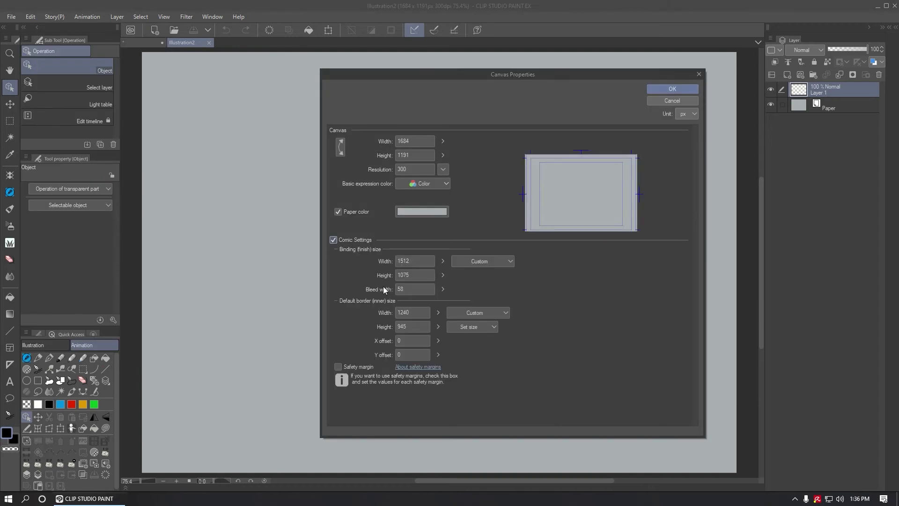
- Try to set the canvas size to 2000 × 1300 px
{"action": "left_click", "coordinate": [418, 260]}
{"action": "left_click", "coordinate": [411, 144]}
{"action": "type", "text": "2000"}
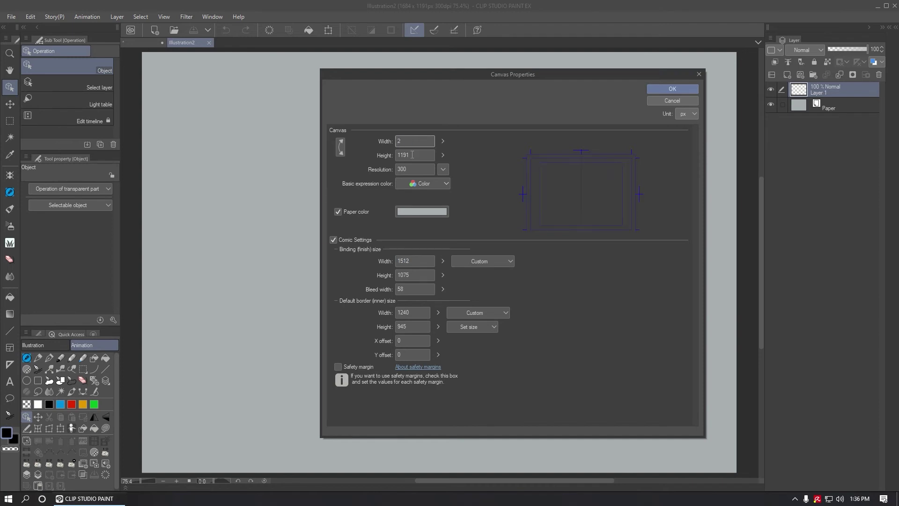
{"action": "key", "text": "Tab"}
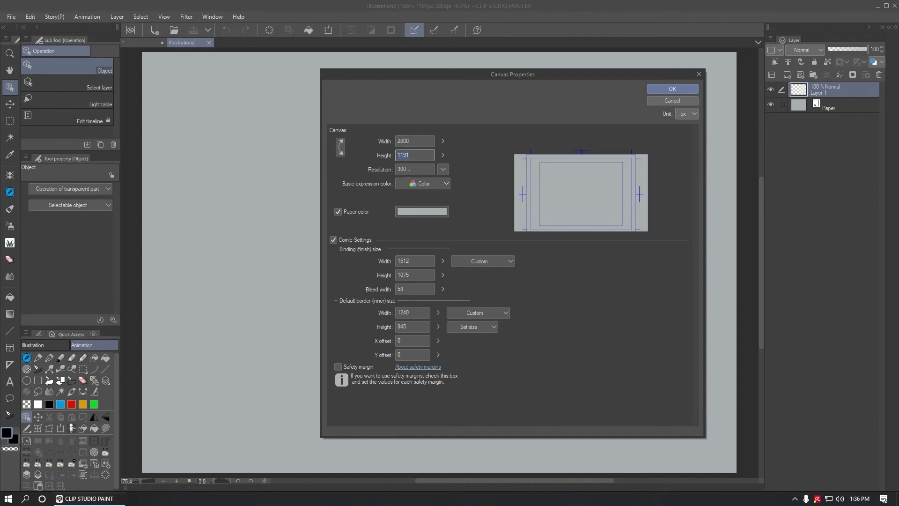
{"action": "type", "text": "1300"}
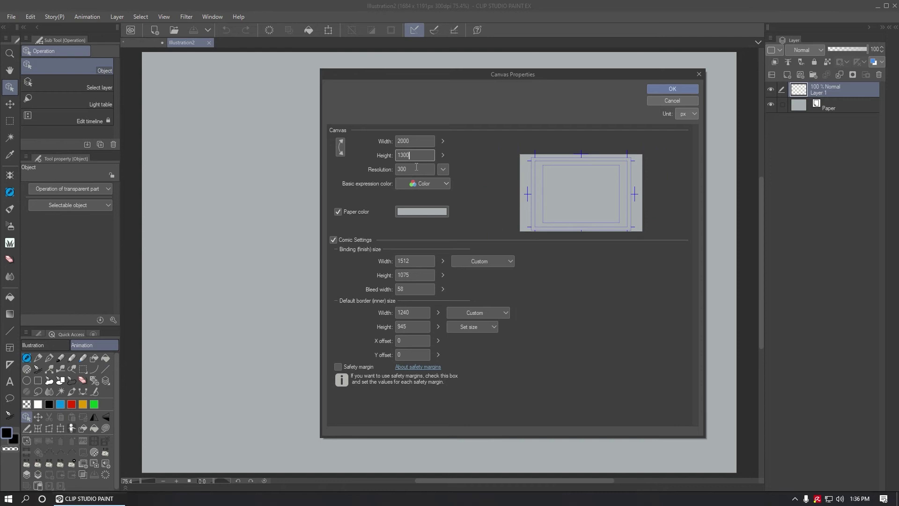
- Set the binding (finish) size to 1920 × 1080 px with a bleed width of 0
{"action": "left_click", "coordinate": [424, 257]}
{"action": "type", "text": "1920"}
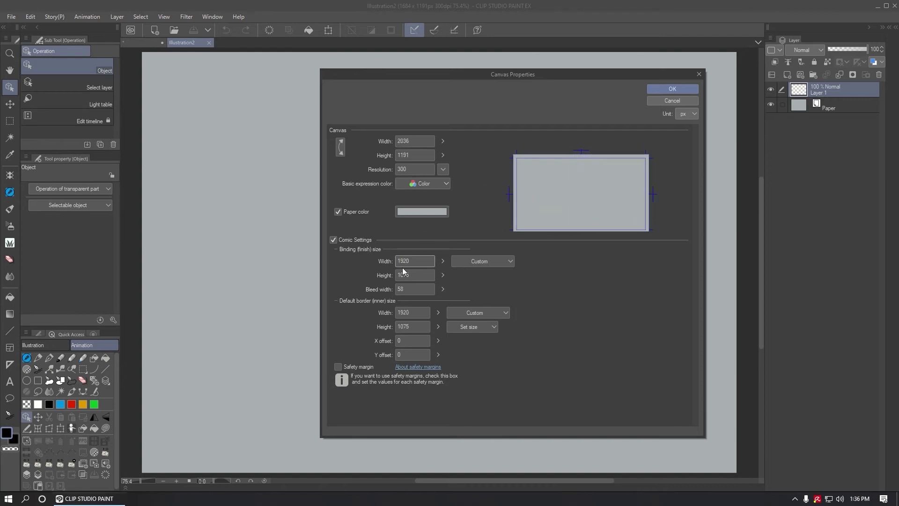
{"action": "key", "text": "Tab"}
{"action": "type", "text": "10"}
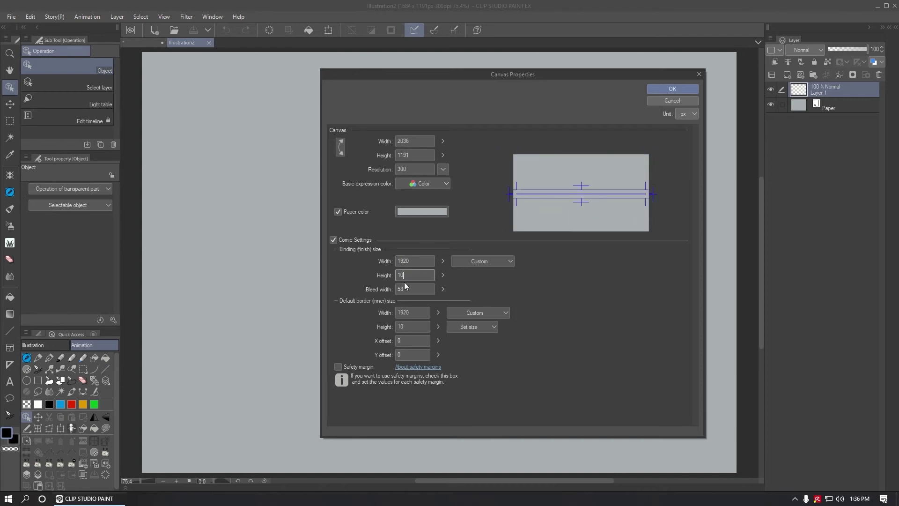
{"action": "type", "text": "80"}
{"action": "left_click", "coordinate": [414, 289]}
{"action": "type", "text": "0"}
{"action": "left_click", "coordinate": [412, 277]}
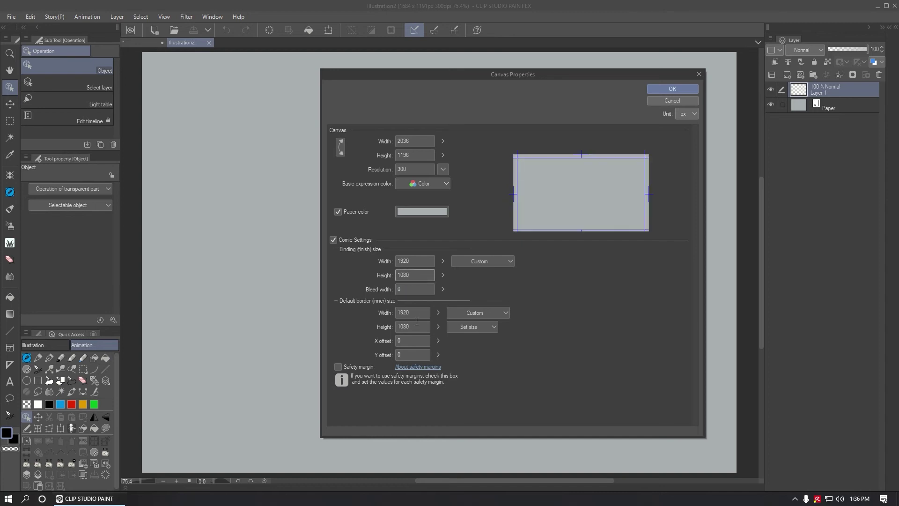
- Define the default border by margins, 54 px top and bottom and 96 px inside and outside, and apply the canvas properties
{"action": "left_click", "coordinate": [482, 327]}
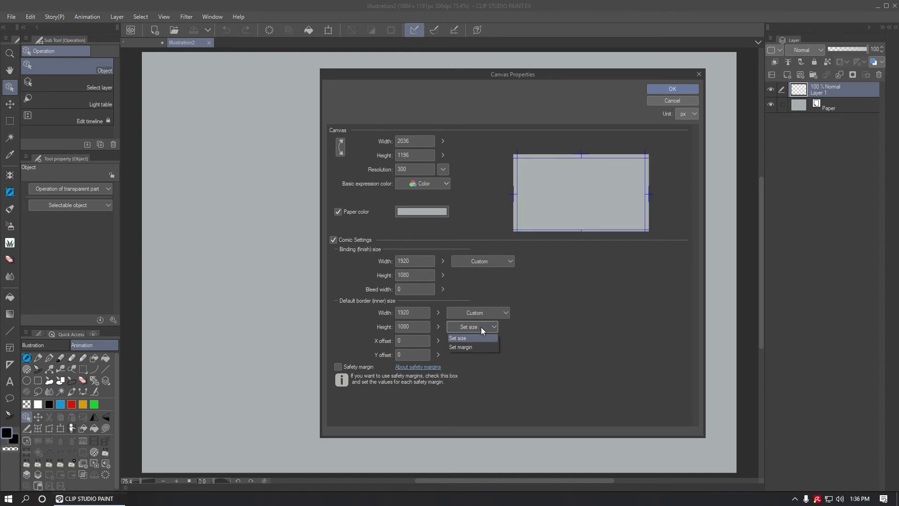
{"action": "left_click", "coordinate": [465, 347]}
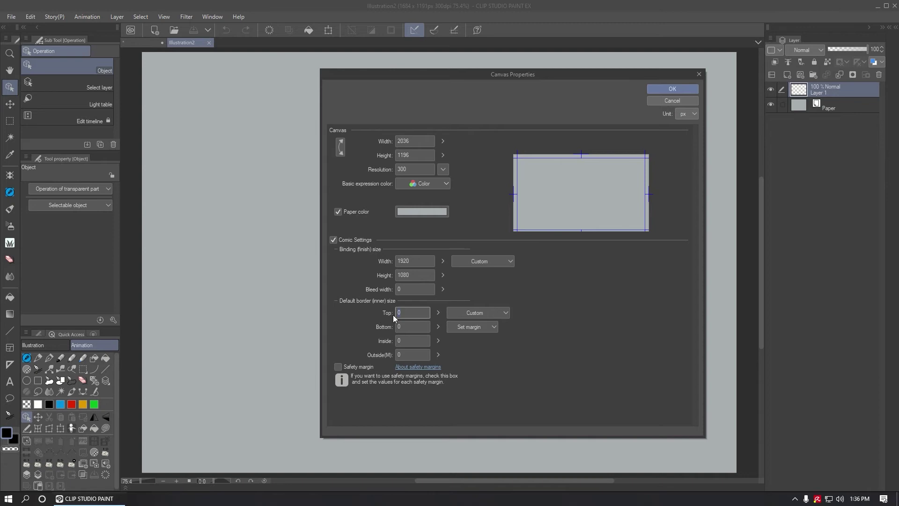
{"action": "type", "text": "54"}
{"action": "key", "text": "Tab"}
{"action": "type", "text": "54"}
{"action": "key", "text": "Tab"}
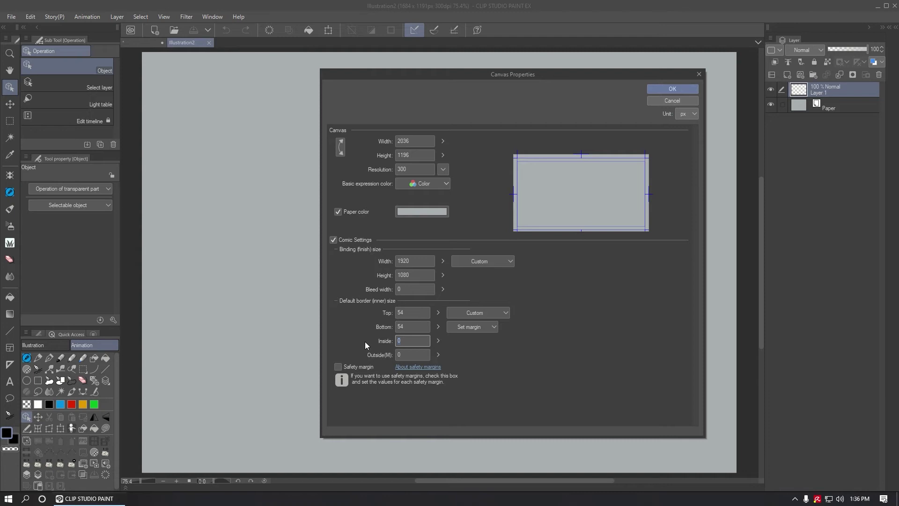
{"action": "type", "text": "96"}
{"action": "key", "text": "Tab"}
{"action": "type", "text": "96"}
{"action": "left_click", "coordinate": [417, 341]}
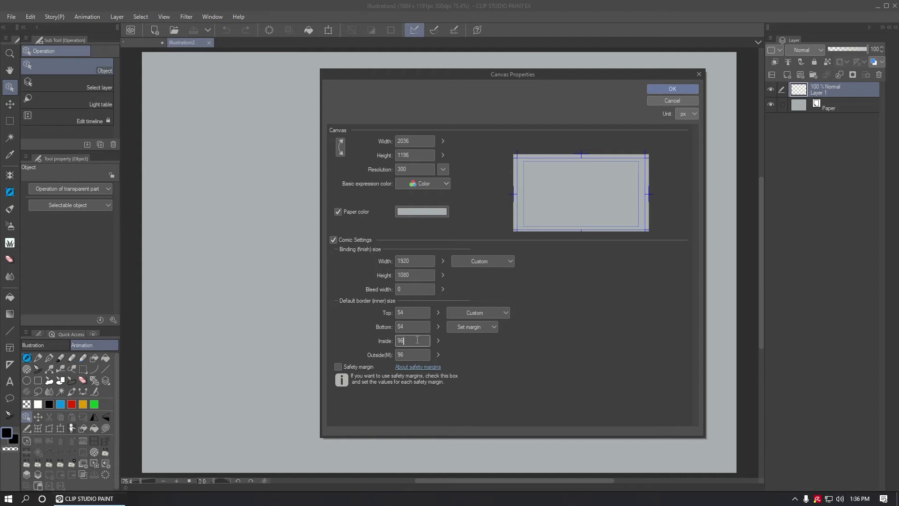
{"action": "left_click", "coordinate": [662, 86]}
- Paint a red border with the Oil paint brush along the canvas edges, around the outside of the crop marks
{"action": "scroll", "coordinate": [535, 150], "scroll_direction": "down", "scroll_amount": 1}
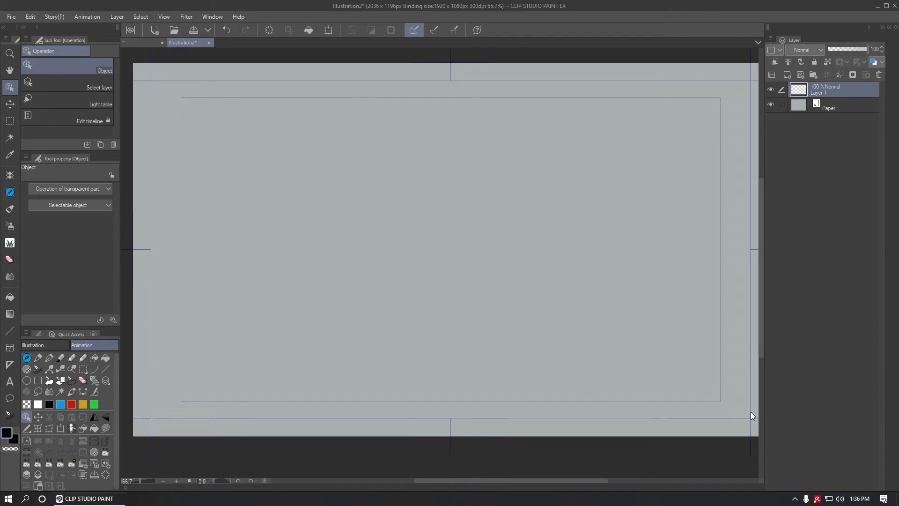
{"action": "left_click", "coordinate": [9, 209]}
{"action": "left_click", "coordinate": [71, 404]}
{"action": "mouse_move", "coordinate": [317, 60]}
{"action": "left_mouse_down"}
{"action": "mouse_move", "coordinate": [369, 51]}
{"action": "mouse_move", "coordinate": [736, 66]}
{"action": "mouse_move", "coordinate": [268, 58]}
{"action": "mouse_move", "coordinate": [139, 68]}
{"action": "mouse_move", "coordinate": [134, 437]}
{"action": "mouse_move", "coordinate": [723, 440]}
{"action": "mouse_move", "coordinate": [755, 424]}
{"action": "mouse_move", "coordinate": [754, 107]}
{"action": "mouse_move", "coordinate": [727, 65]}
{"action": "left_mouse_up"}
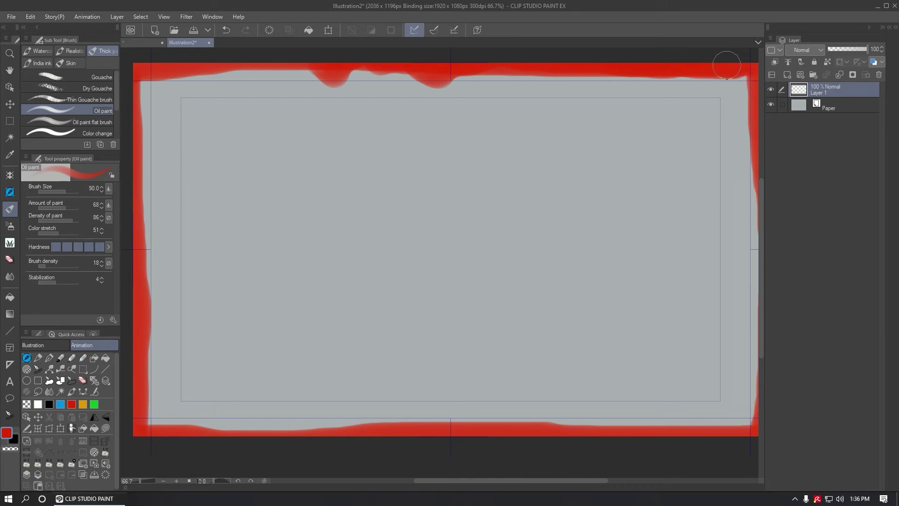
- Erase the red paint that spills inside the crop marks along the upper edge, using the Hard eraser
{"action": "left_click", "coordinate": [10, 259]}
{"action": "left_click", "coordinate": [70, 64]}
{"action": "left_click", "coordinate": [65, 191]}
{"action": "mouse_move", "coordinate": [314, 90]}
{"action": "left_mouse_down"}
{"action": "mouse_move", "coordinate": [469, 88]}
{"action": "mouse_move", "coordinate": [707, 110]}
{"action": "mouse_move", "coordinate": [738, 93]}
{"action": "mouse_move", "coordinate": [736, 190]}
{"action": "mouse_move", "coordinate": [741, 85]}
{"action": "mouse_move", "coordinate": [703, 90]}
{"action": "left_mouse_up"}
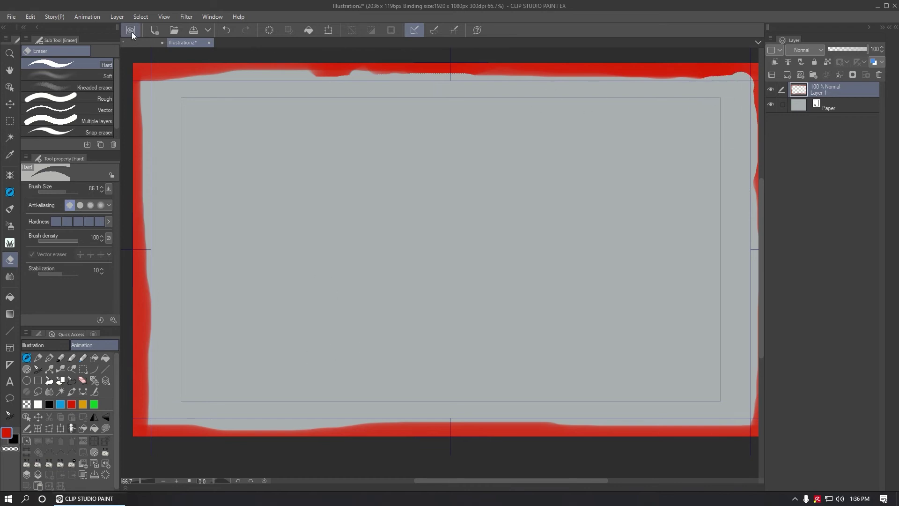
- Preview a single-layer JPEG export with the range set to inside of crop mark, and cancel without saving
{"action": "left_click", "coordinate": [10, 17]}
{"action": "mouse_move", "coordinate": [58, 136]}
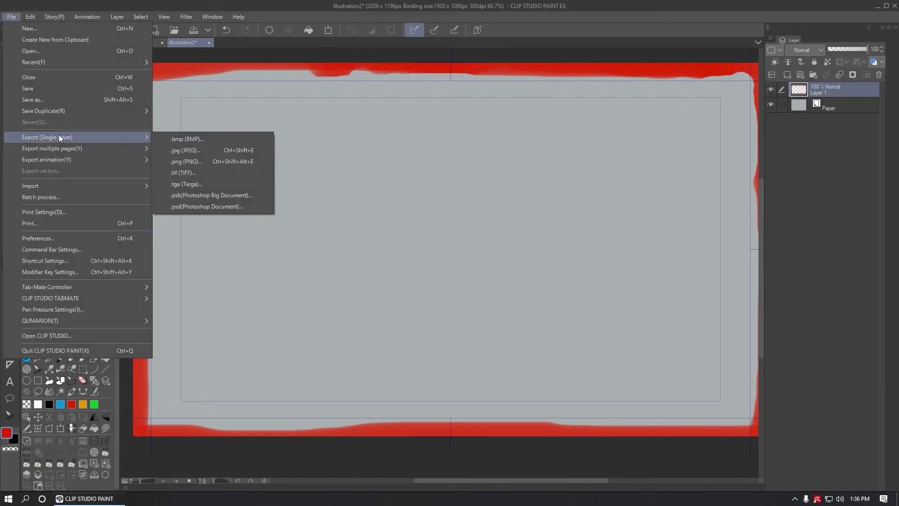
{"action": "left_click", "coordinate": [232, 167]}
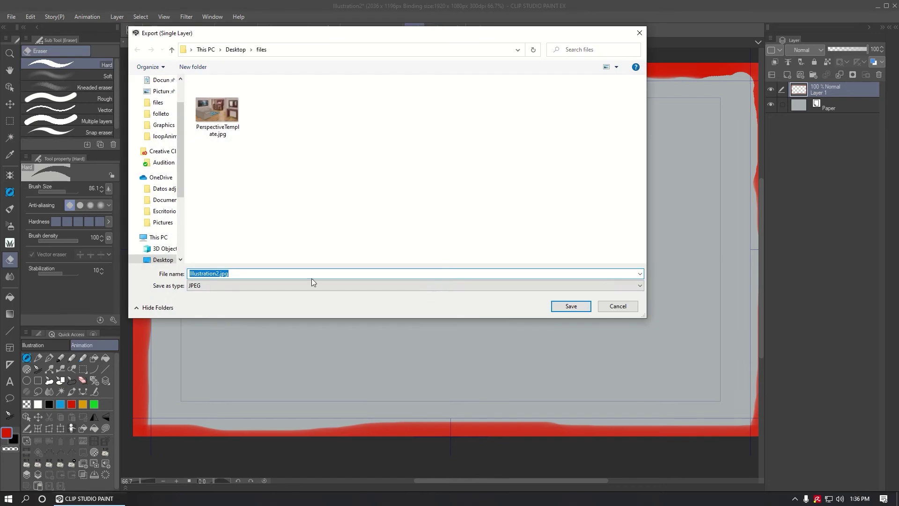
{"action": "type", "text": "YS"}
{"action": "left_click", "coordinate": [557, 307]}
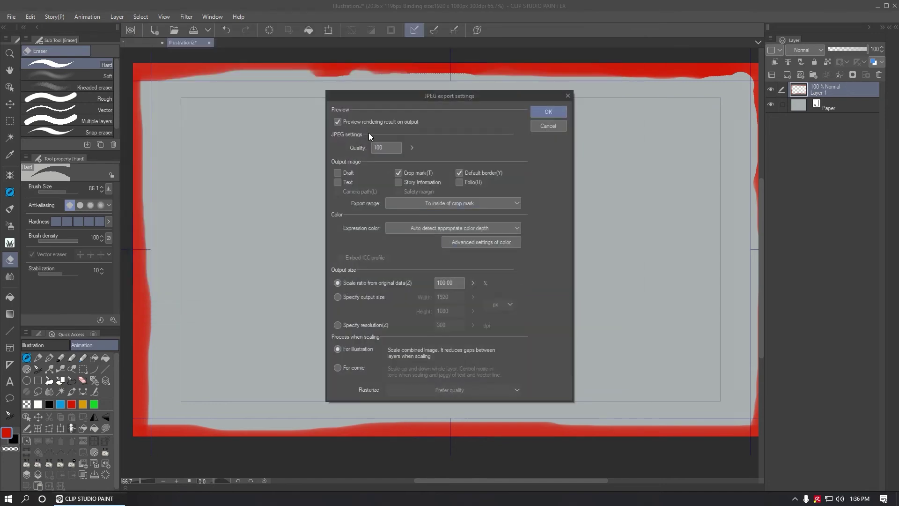
{"action": "left_click", "coordinate": [492, 204]}
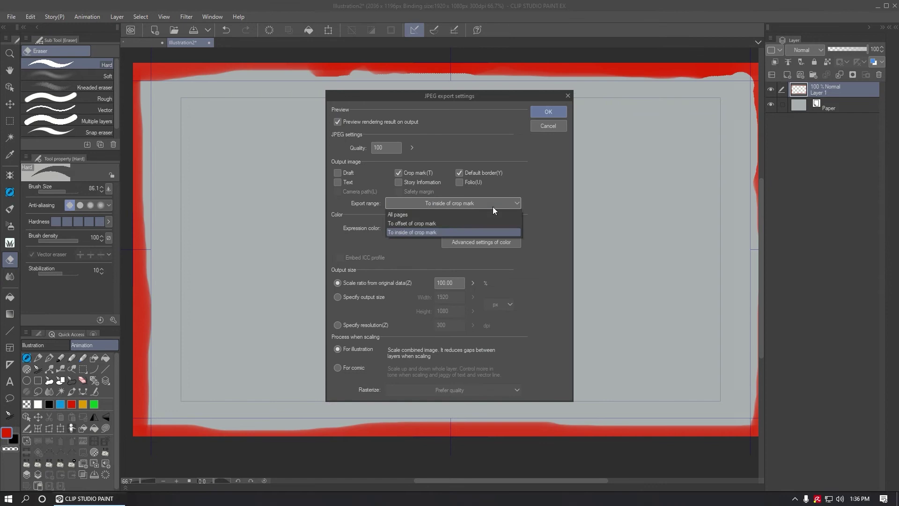
{"action": "left_click", "coordinate": [423, 231]}
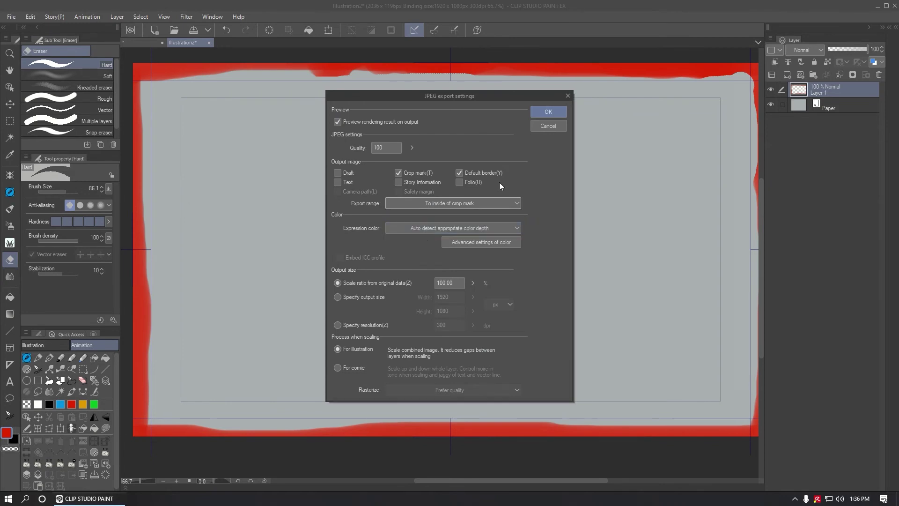
{"action": "left_click", "coordinate": [548, 112]}
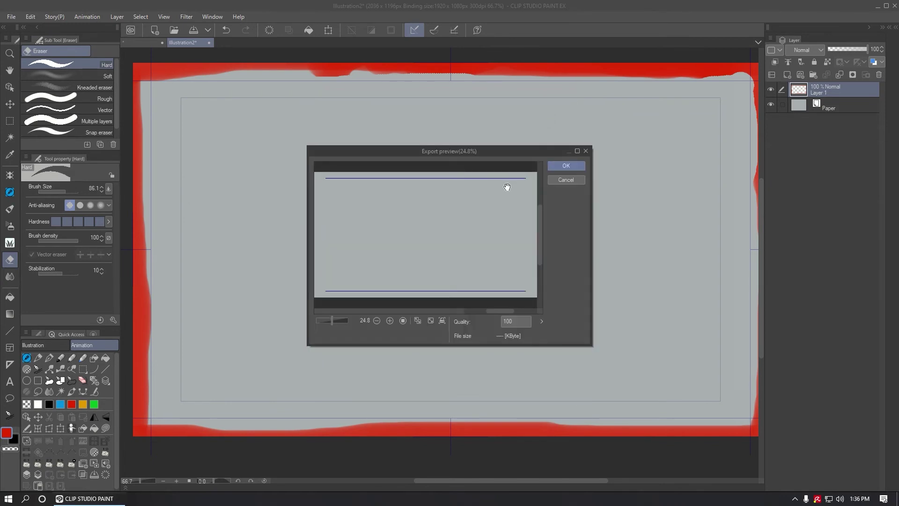
{"action": "left_click_drag", "start_coordinate": [507, 186], "coordinate": [464, 173]}
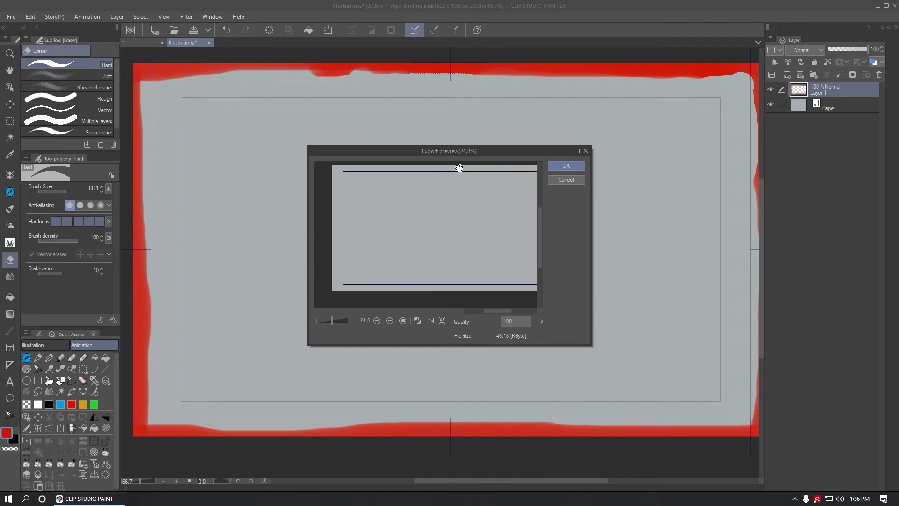
{"action": "left_click", "coordinate": [577, 181]}
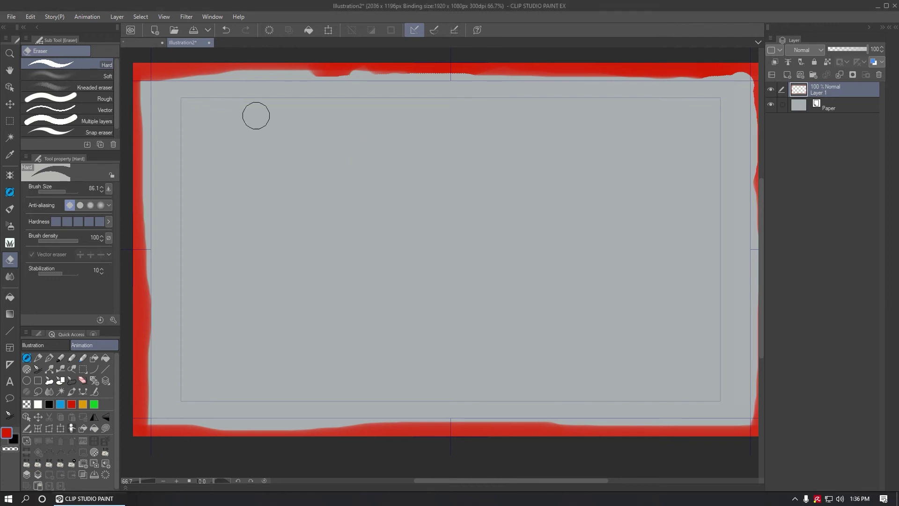
- Preview a single-layer JPEG export named 01 with the export range set to All pages
{"action": "left_click", "coordinate": [11, 16]}
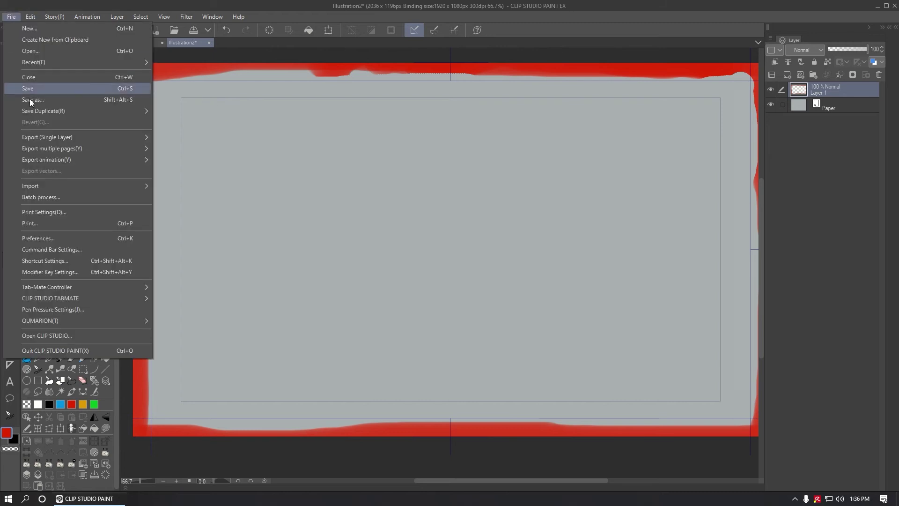
{"action": "mouse_move", "coordinate": [62, 136]}
{"action": "left_click", "coordinate": [189, 150]}
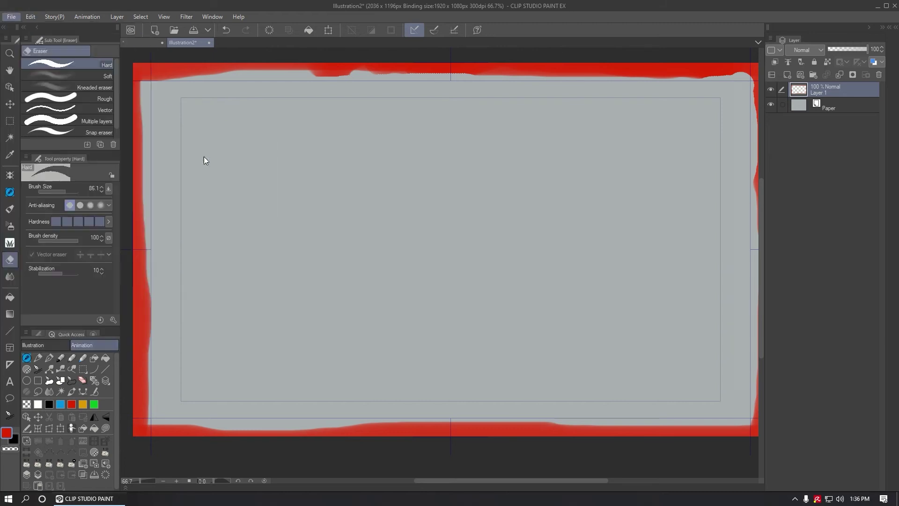
{"action": "type", "text": "01"}
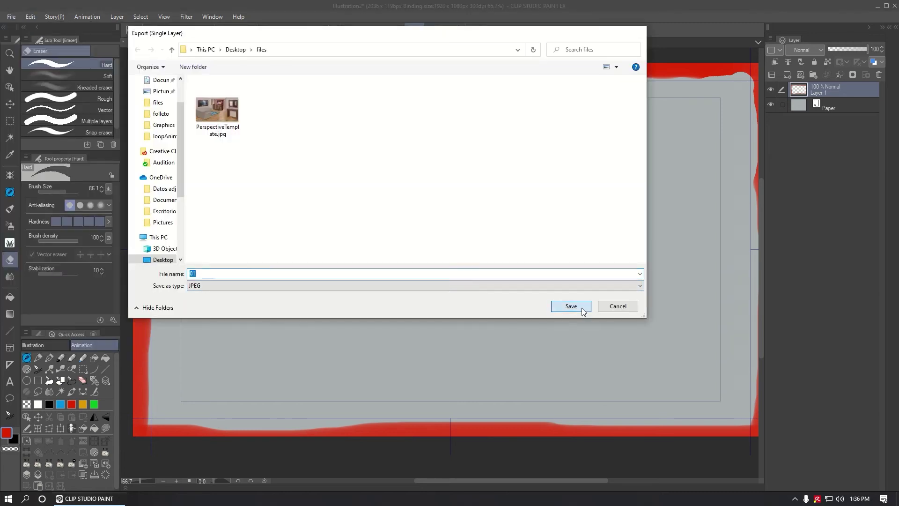
{"action": "left_click", "coordinate": [571, 306]}
{"action": "left_click", "coordinate": [474, 205]}
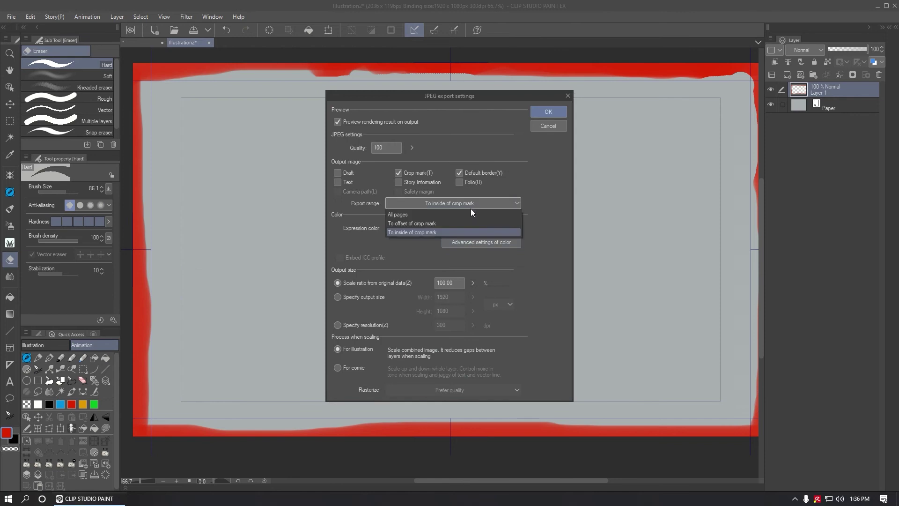
{"action": "left_click", "coordinate": [470, 213]}
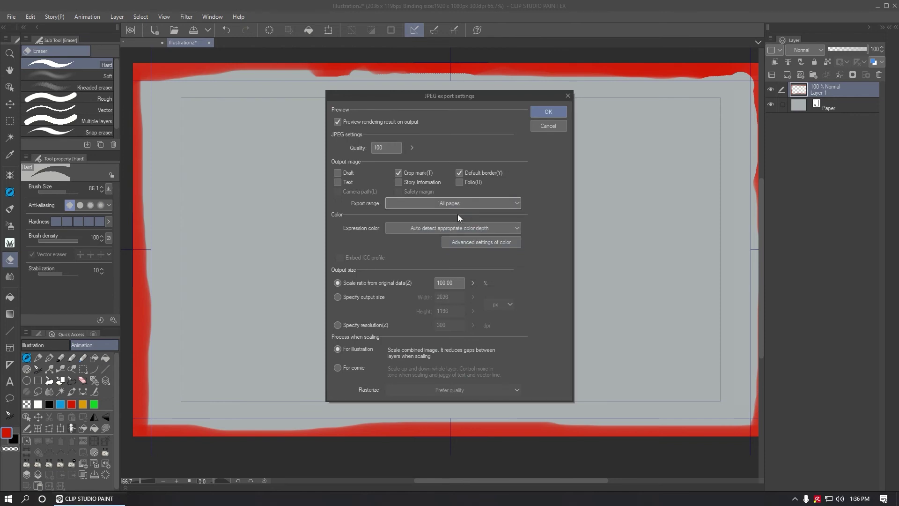
{"action": "left_click", "coordinate": [556, 115]}
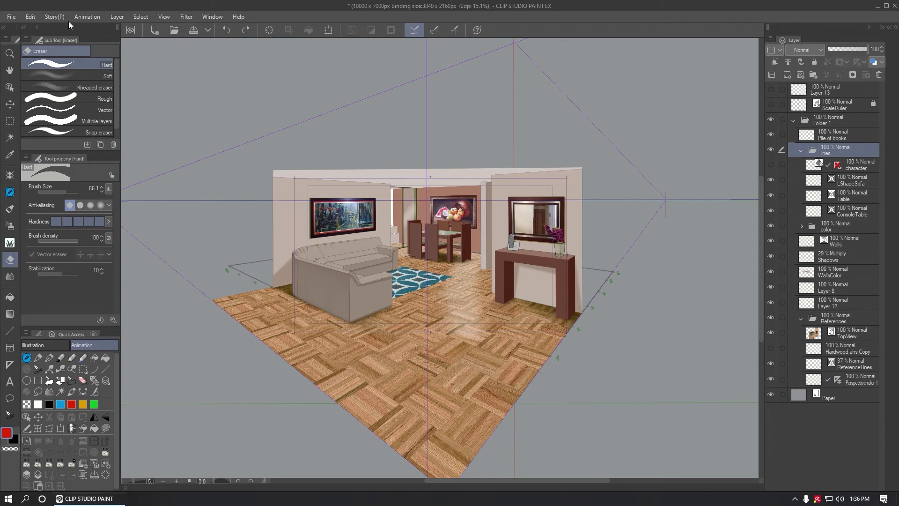
- Start a single-layer PNG export of the room illustration under the file name PerspectiveBG2.png in the files folder
{"action": "left_click", "coordinate": [16, 17]}
{"action": "mouse_move", "coordinate": [78, 136]}
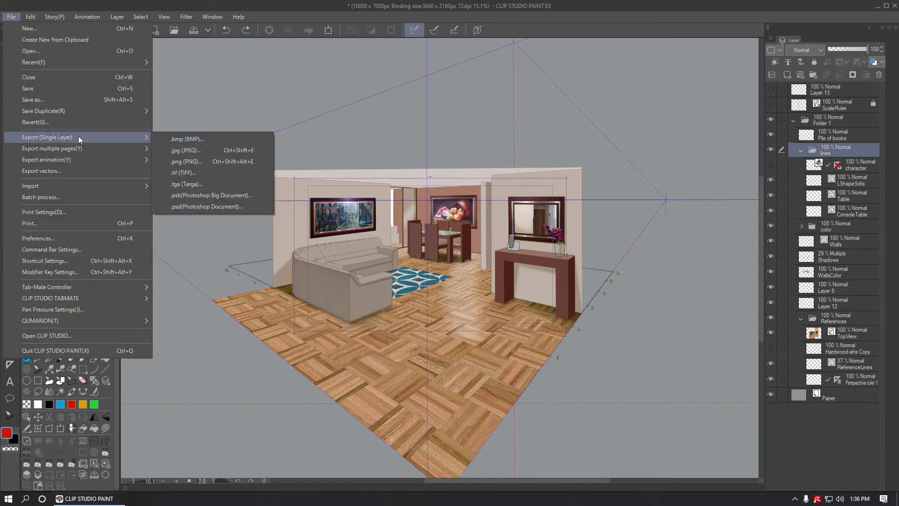
{"action": "left_click", "coordinate": [201, 161]}
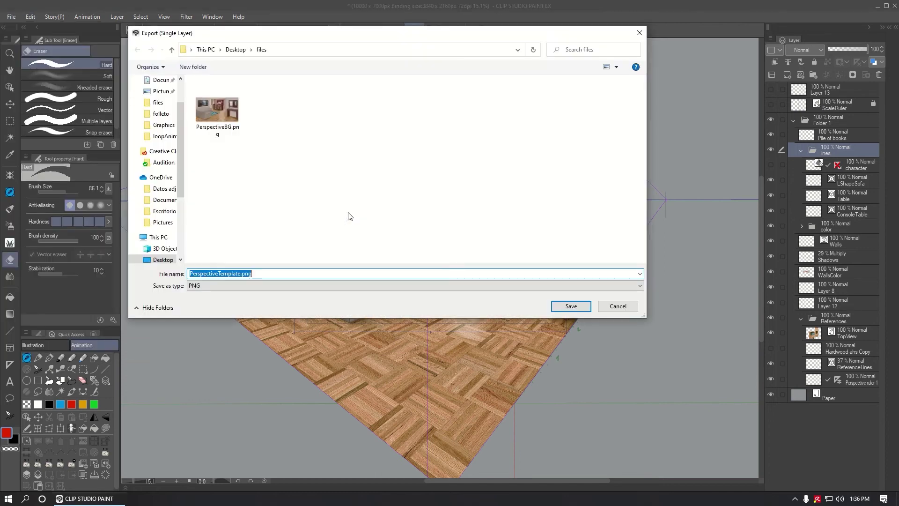
{"action": "left_click", "coordinate": [230, 131]}
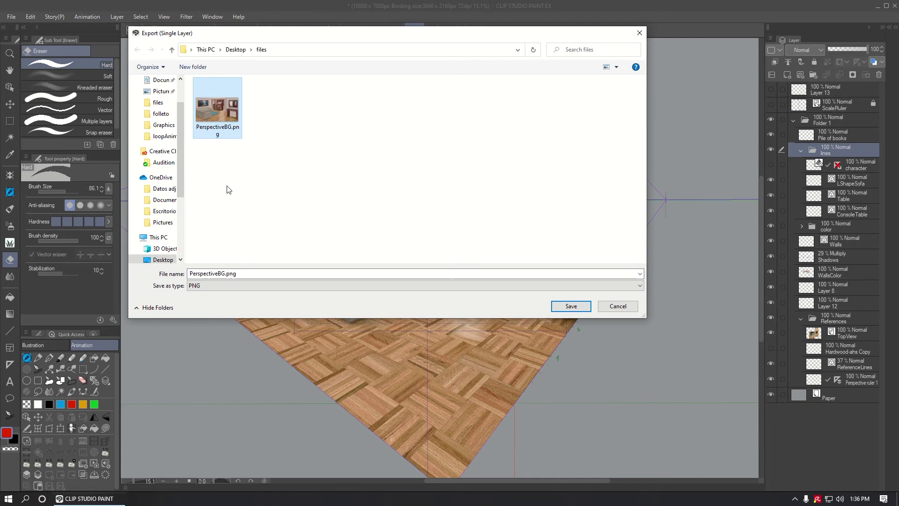
{"action": "left_click", "coordinate": [224, 274]}
{"action": "left_click", "coordinate": [224, 274]}
{"action": "left_click", "coordinate": [224, 274]}
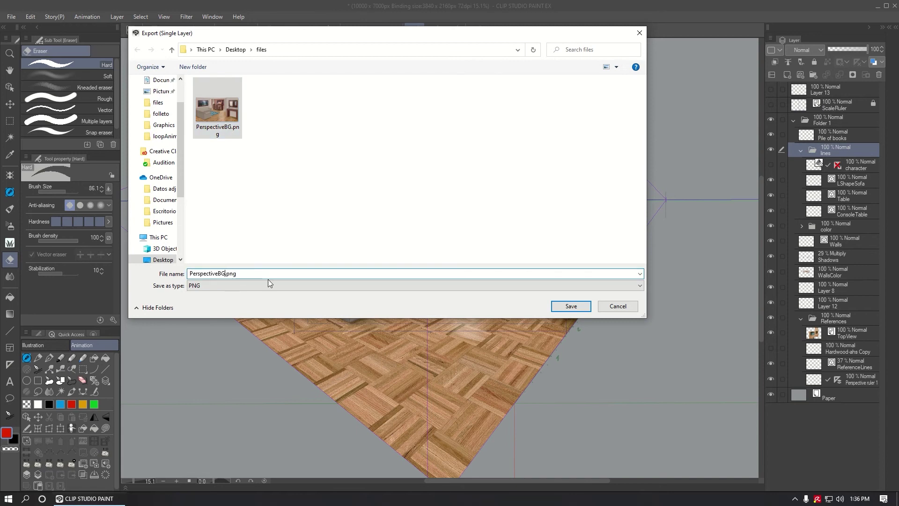
{"action": "left_click", "coordinate": [568, 307]}
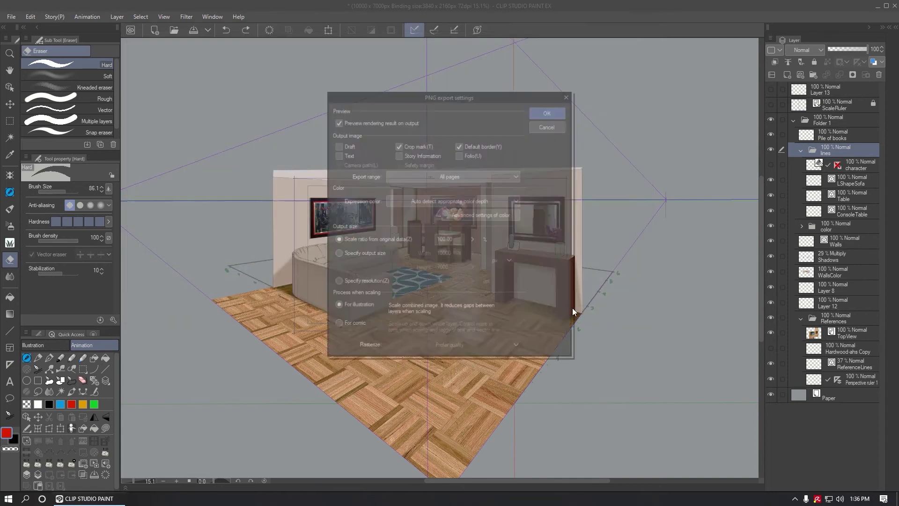
- Set the export range to inside of crop mark, check the rendering preview, and complete the PNG export
{"action": "left_click", "coordinate": [486, 177]}
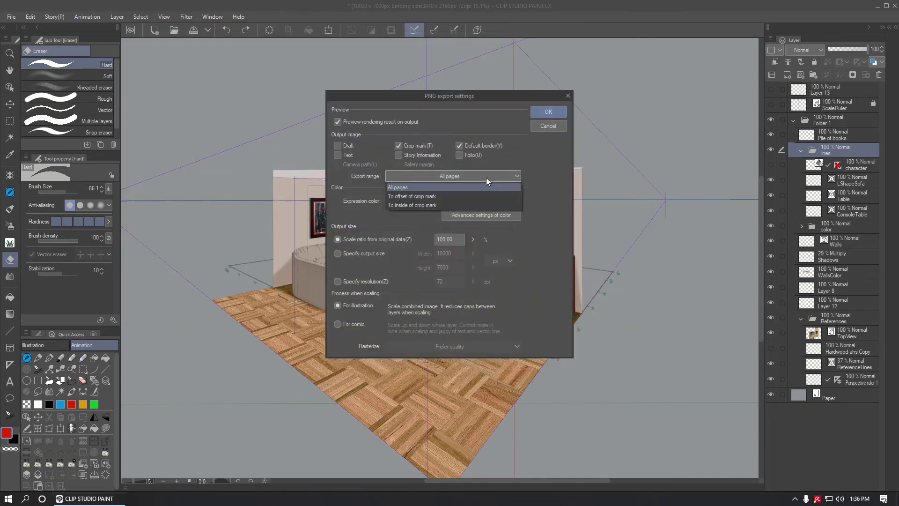
{"action": "left_click", "coordinate": [425, 205]}
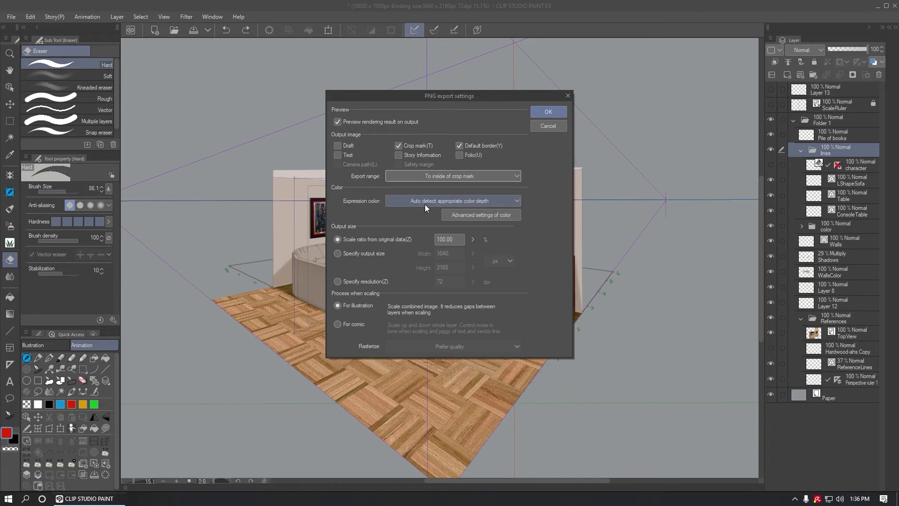
{"action": "left_click", "coordinate": [548, 112]}
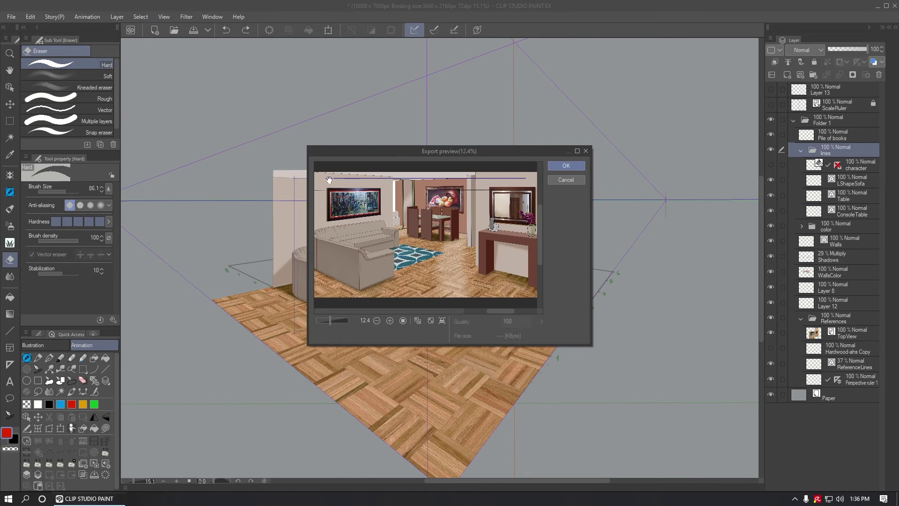
{"action": "left_click", "coordinate": [566, 166]}
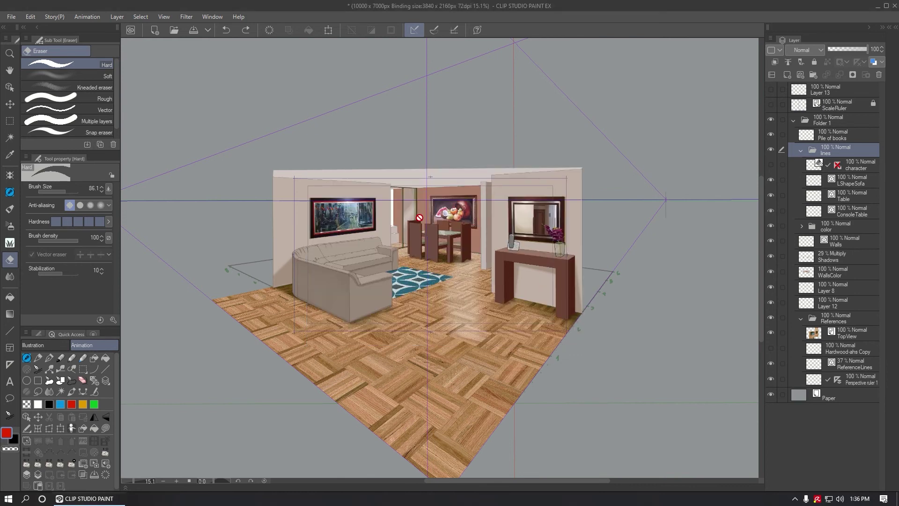
- Create a new animation canvas from the 4K-Template(A3) user preset
{"action": "left_click", "coordinate": [155, 30]}
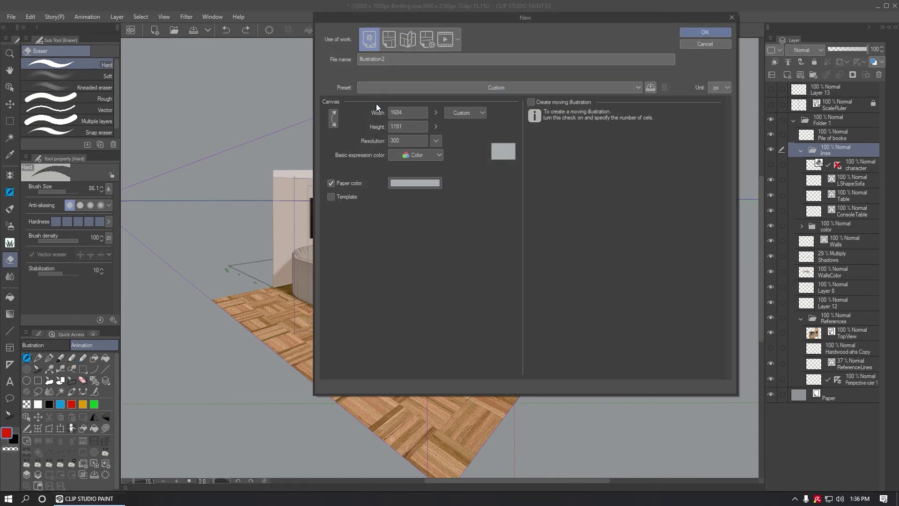
{"action": "left_click", "coordinate": [446, 40]}
{"action": "left_click", "coordinate": [457, 89]}
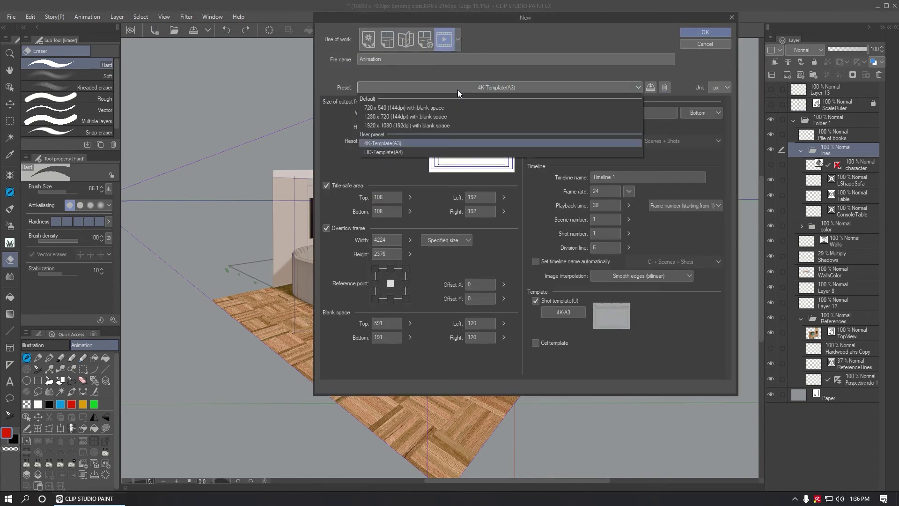
{"action": "left_click", "coordinate": [382, 152]}
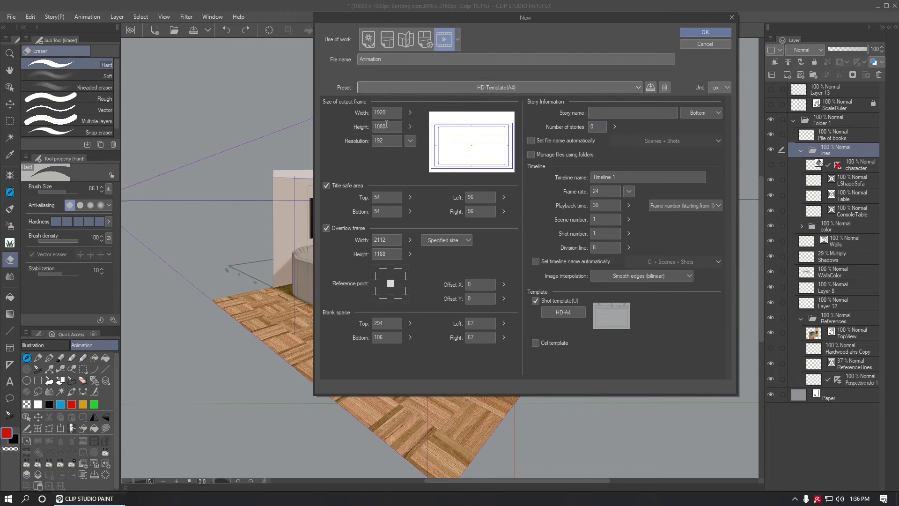
{"action": "left_click", "coordinate": [423, 87]}
{"action": "left_click", "coordinate": [391, 141]}
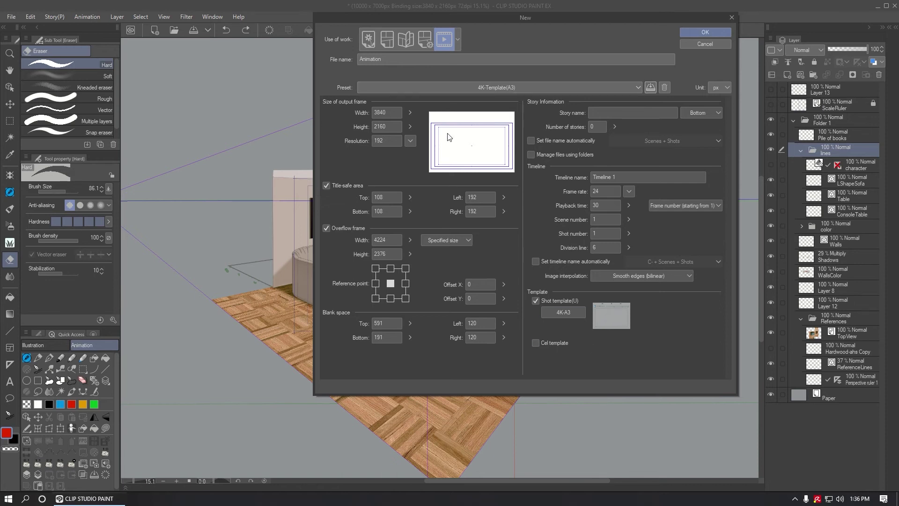
{"action": "left_click", "coordinate": [697, 30]}
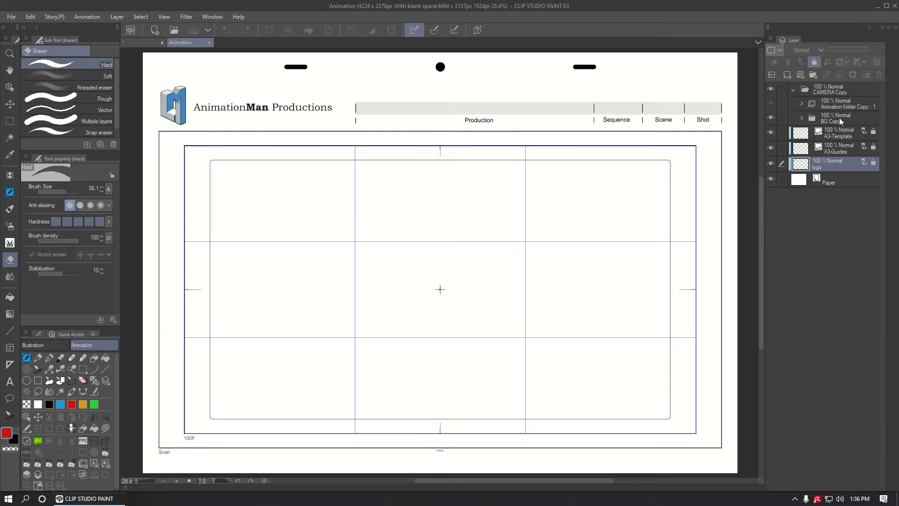
- Import the image PerspectiveBG2.png above the BG1 Copy layer inside the BG Copy folder
{"action": "left_click", "coordinate": [802, 118]}
{"action": "left_click", "coordinate": [840, 132]}
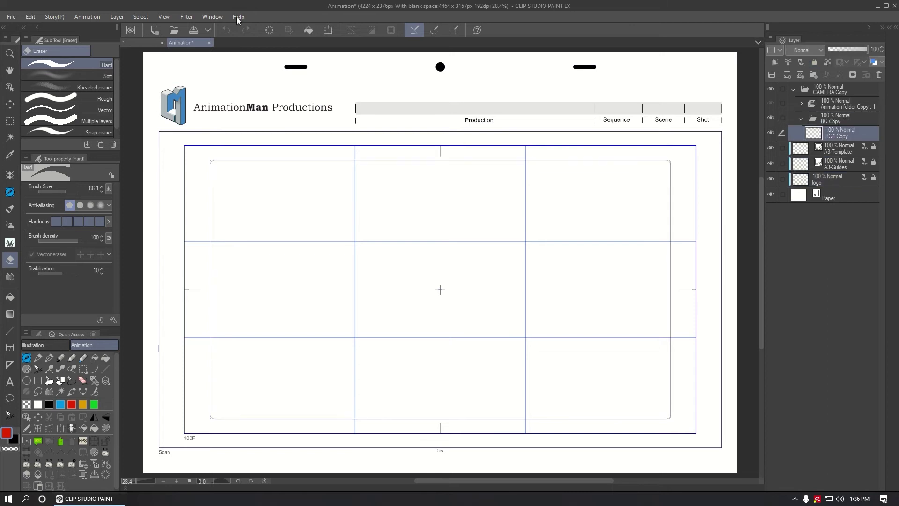
{"action": "left_click", "coordinate": [11, 16]}
{"action": "mouse_move", "coordinate": [94, 185]}
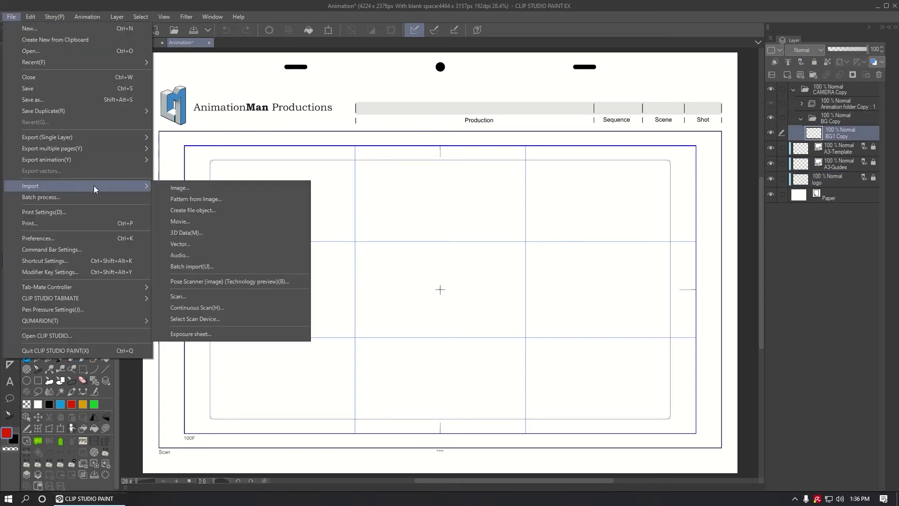
{"action": "left_click", "coordinate": [187, 187]}
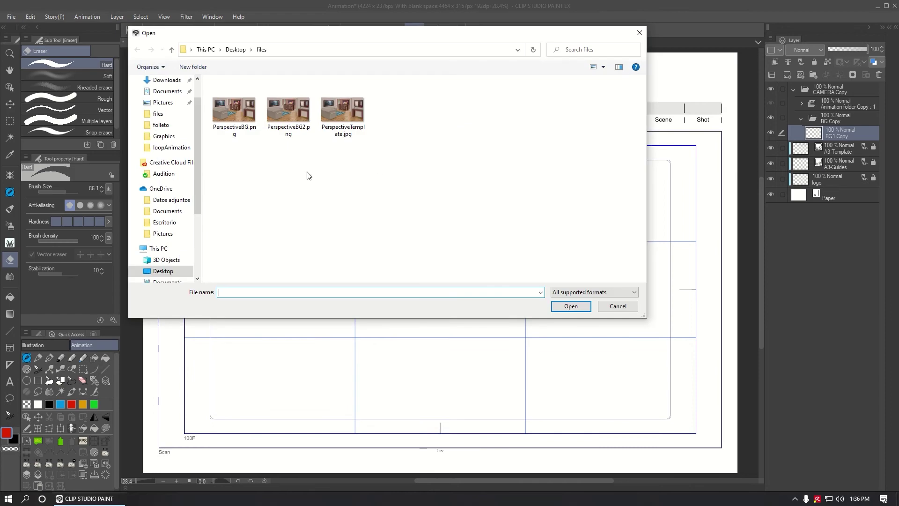
{"action": "left_click", "coordinate": [241, 123]}
{"action": "left_click", "coordinate": [274, 112]}
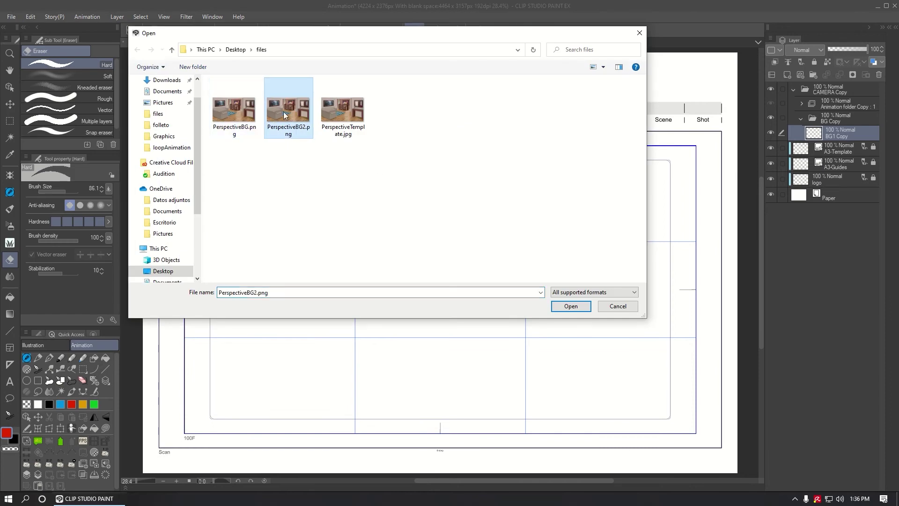
{"action": "double_click", "coordinate": [285, 115]}
{"action": "left_click_drag", "start_coordinate": [306, 126], "coordinate": [306, 153]}
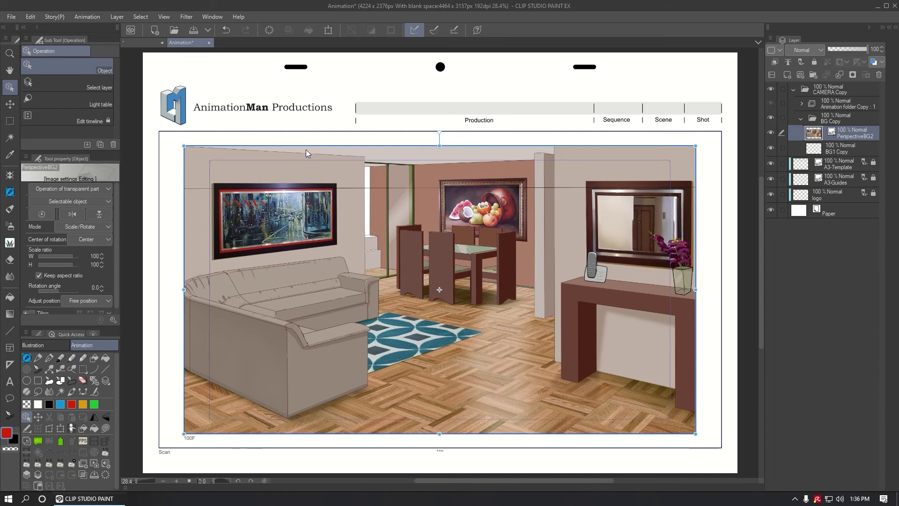
- Examine how the corner of the imported background lines up with the template's 100F frame
{"action": "scroll", "coordinate": [185, 147], "scroll_direction": "up", "scroll_amount": 10}
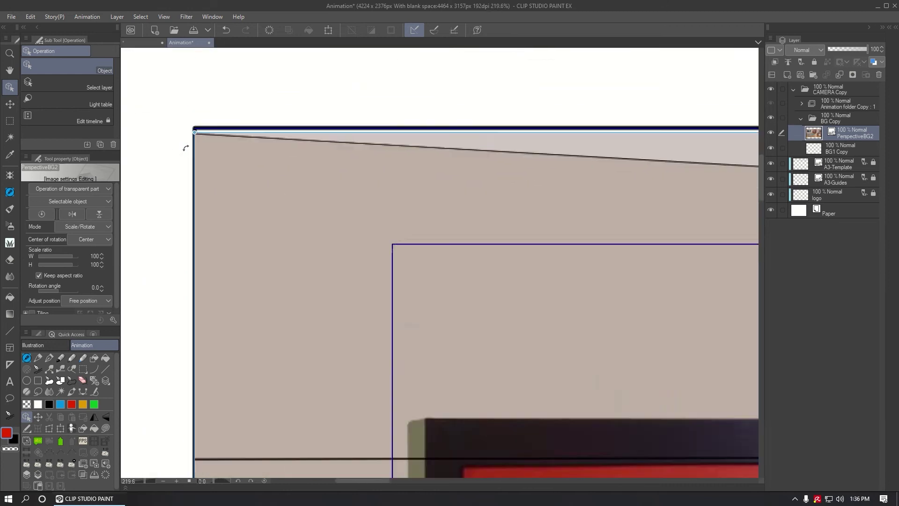
{"action": "scroll", "coordinate": [222, 133], "scroll_direction": "up", "scroll_amount": 4}
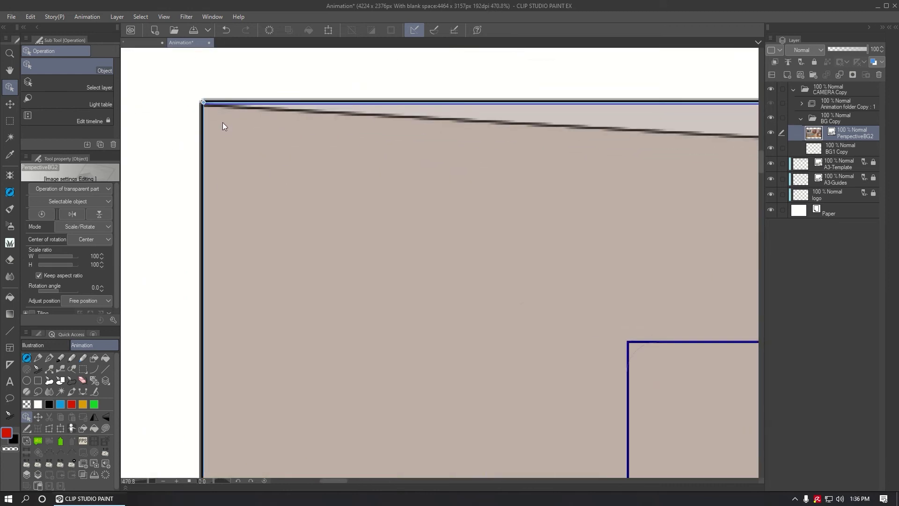
{"action": "scroll", "coordinate": [224, 125], "scroll_direction": "down", "scroll_amount": 15}
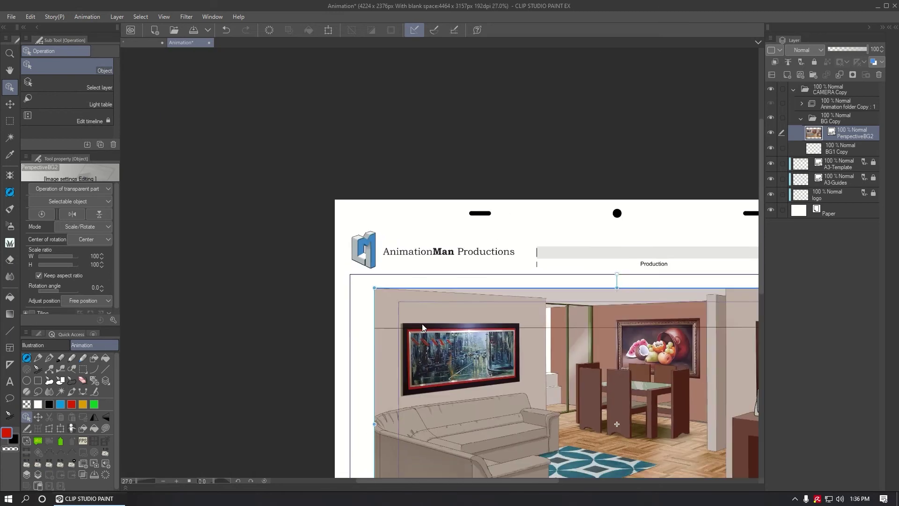
{"action": "scroll", "coordinate": [423, 324], "scroll_direction": "down", "scroll_amount": 1}
{"action": "left_click_drag", "start_coordinate": [638, 339], "coordinate": [510, 248]}
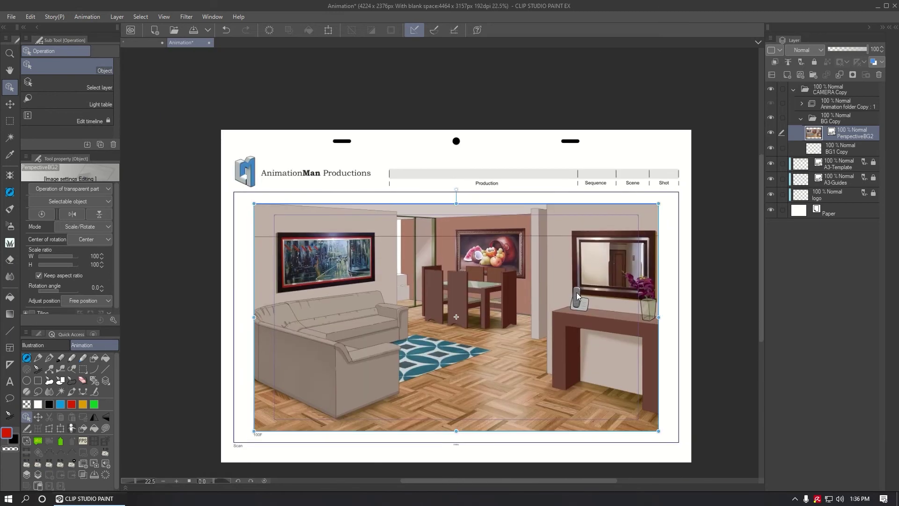
{"action": "scroll", "coordinate": [577, 292], "scroll_direction": "up", "scroll_amount": 1}
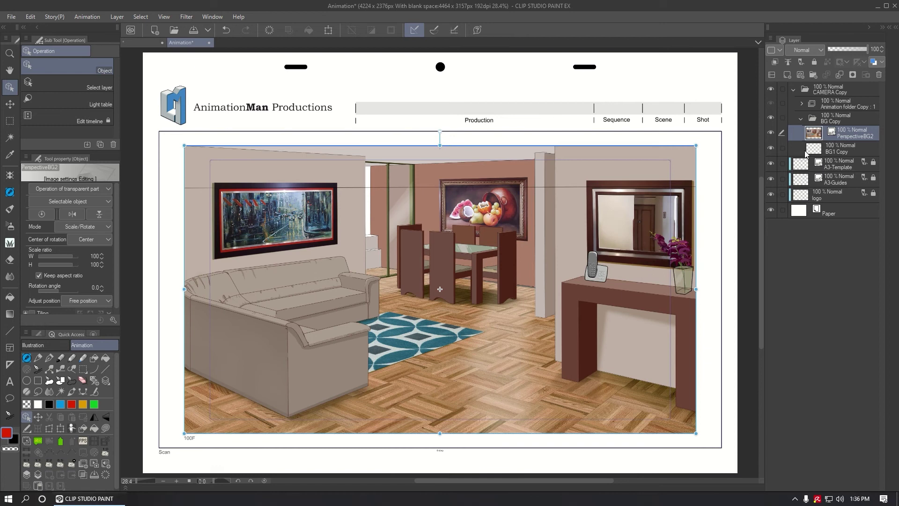
- Place the 球体関節素体Lv2.3a 少年版 3D character from the Body type materials in the CAMERA Copy folder, above the animation folder
{"action": "left_click", "coordinate": [829, 91]}
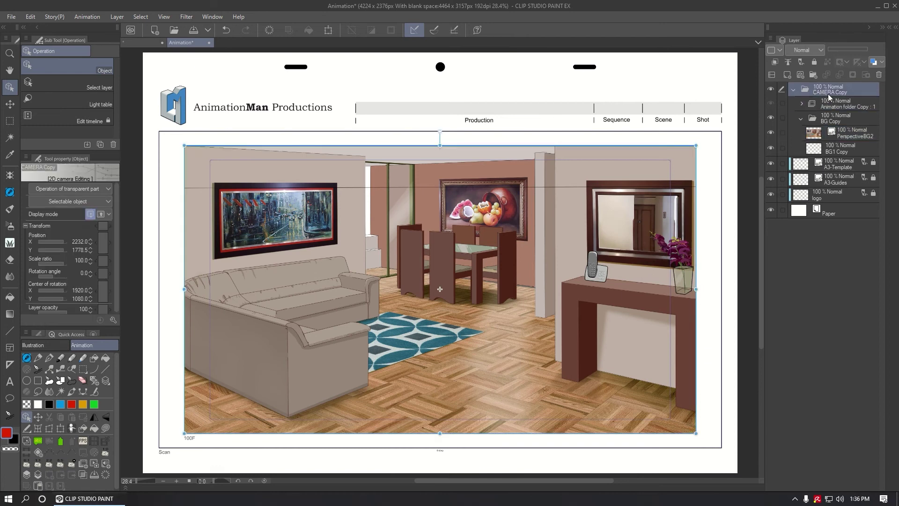
{"action": "left_click", "coordinate": [885, 29]}
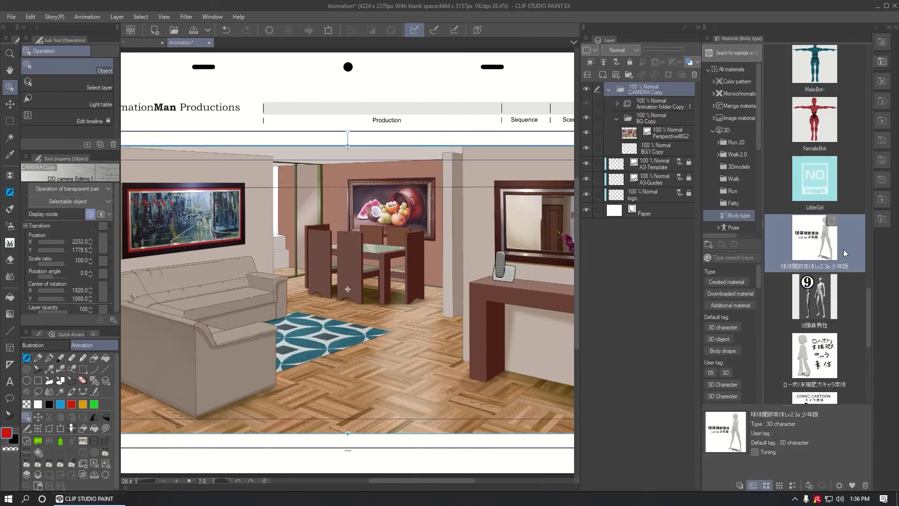
{"action": "left_click_drag", "start_coordinate": [830, 252], "coordinate": [364, 283]}
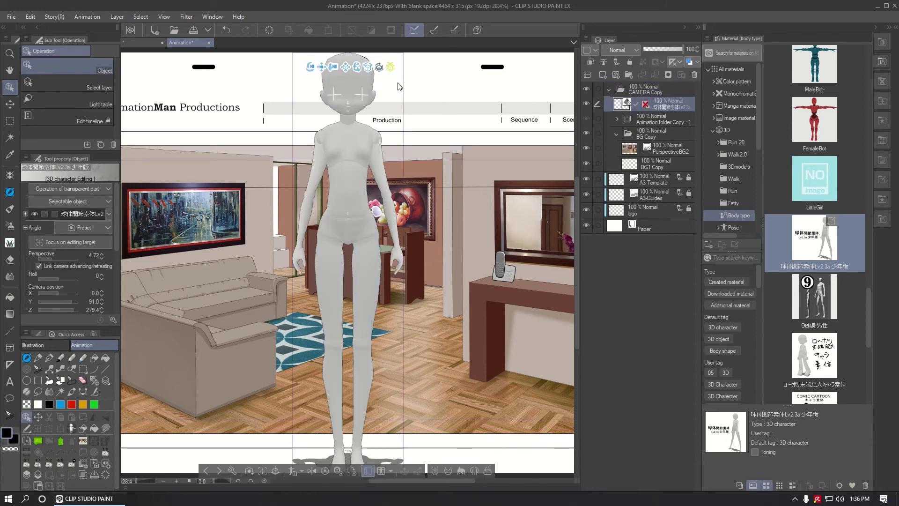
{"action": "left_click", "coordinate": [889, 28]}
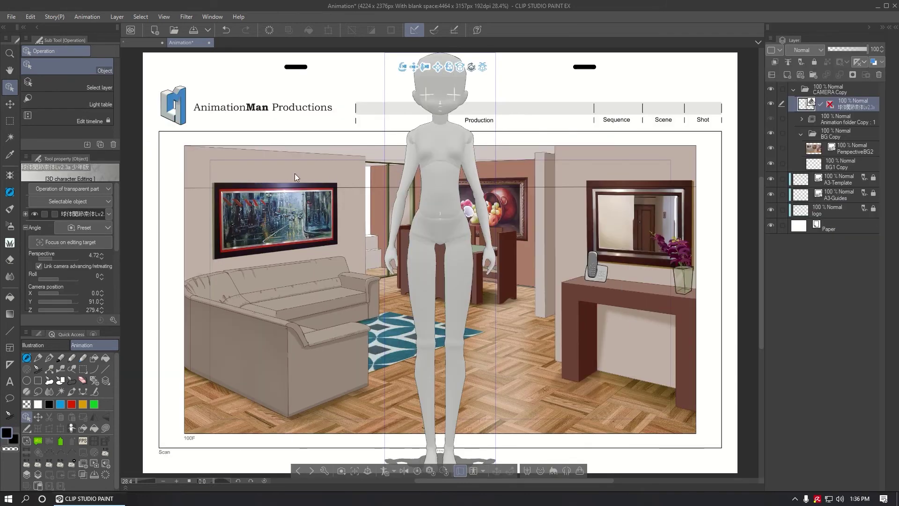
- Set the 3D character's camera angle to the full-body three-quarter view preset
{"action": "left_click", "coordinate": [342, 474]}
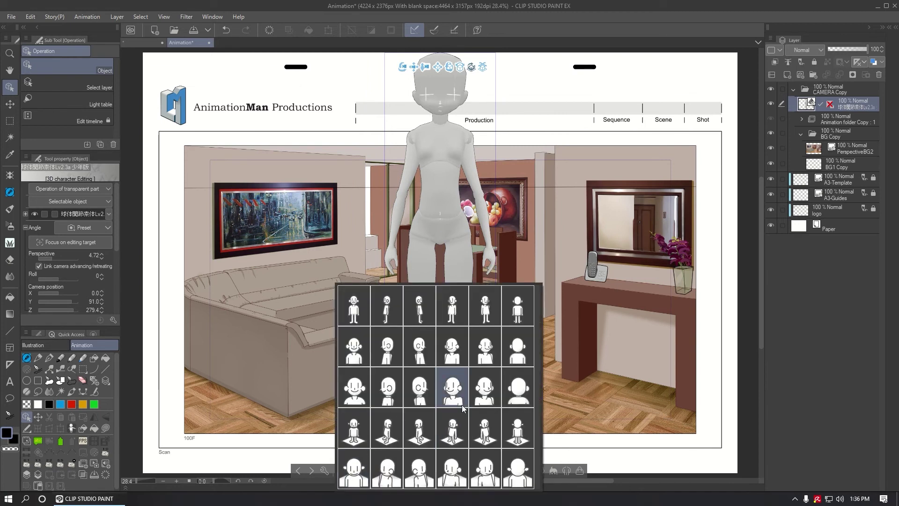
{"action": "left_click", "coordinate": [387, 314]}
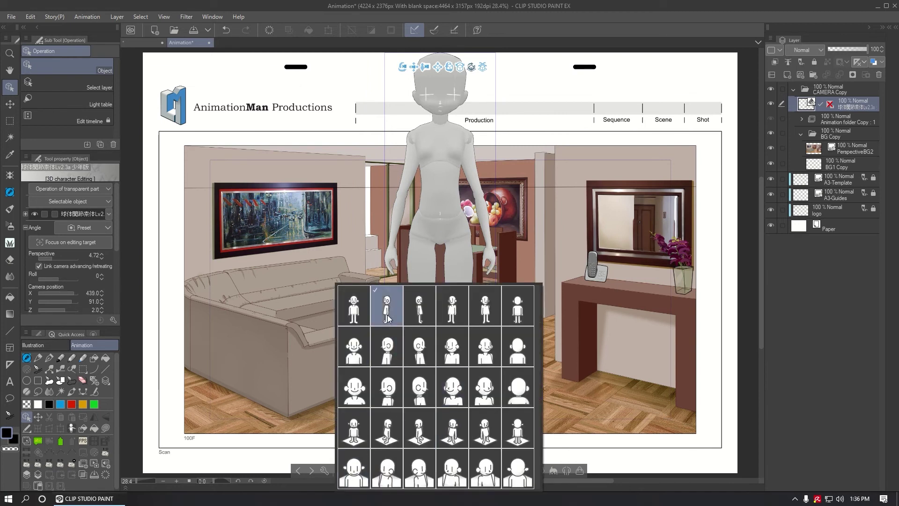
{"action": "left_click", "coordinate": [461, 321]}
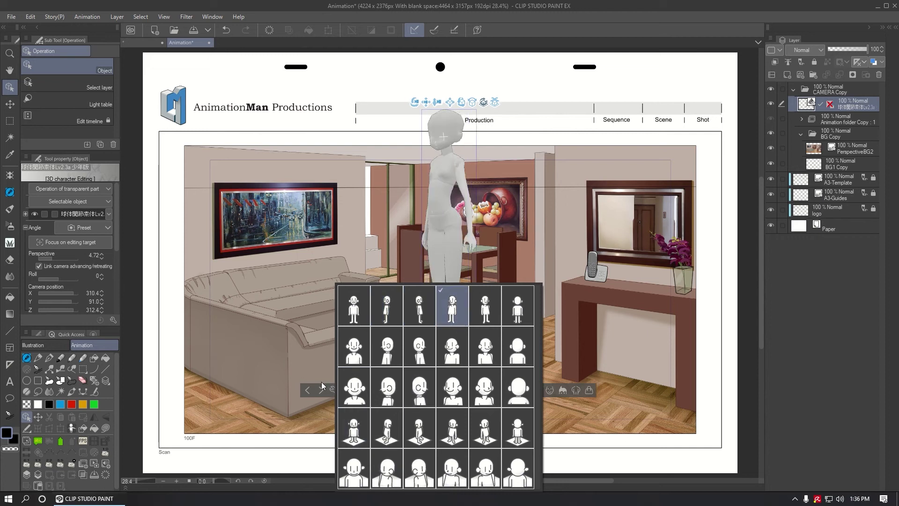
{"action": "left_click", "coordinate": [577, 389]}
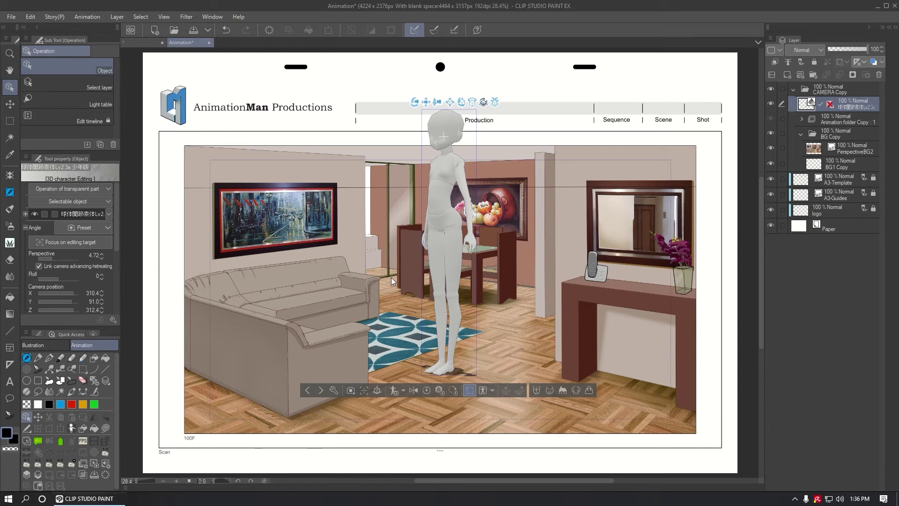
- Show the 3D character layer's perspective ruler and select it for editing
{"action": "right_click", "coordinate": [832, 107]}
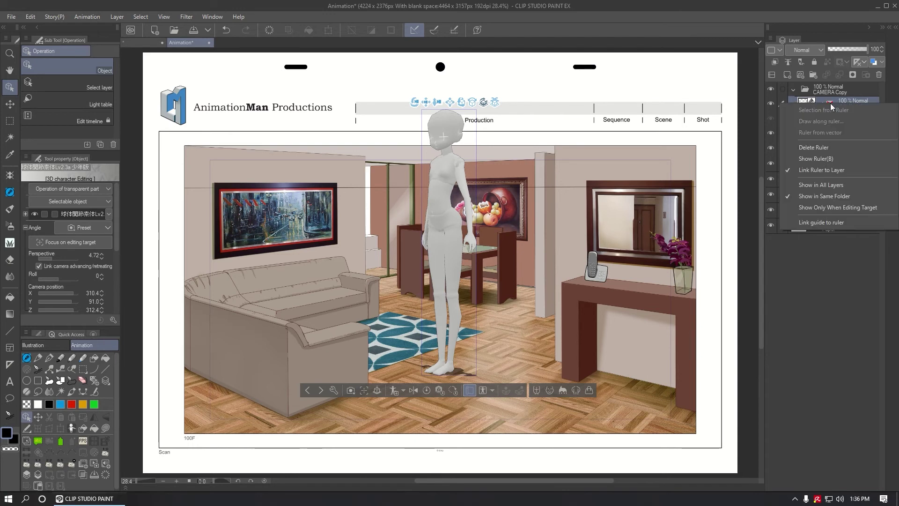
{"action": "left_click", "coordinate": [823, 161]}
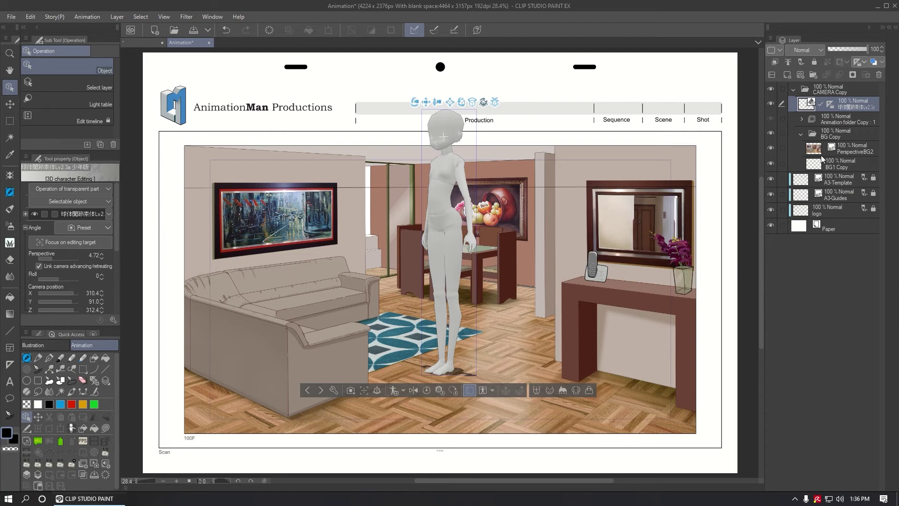
{"action": "left_click", "coordinate": [831, 103]}
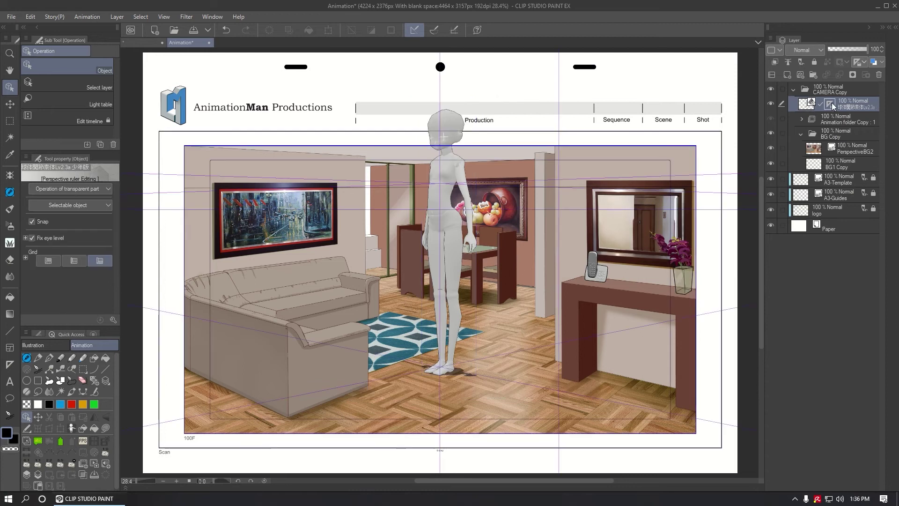
- Select the 3D character and move it back along the floor to the front of the dining table
{"action": "scroll", "coordinate": [435, 192], "scroll_direction": "down", "scroll_amount": 1}
{"action": "scroll", "coordinate": [512, 202], "scroll_direction": "up", "scroll_amount": 1}
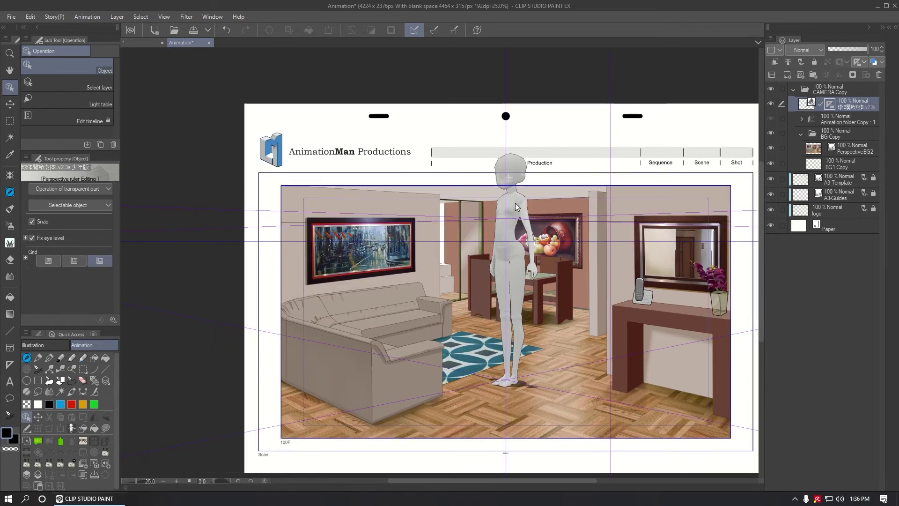
{"action": "left_click", "coordinate": [517, 205]}
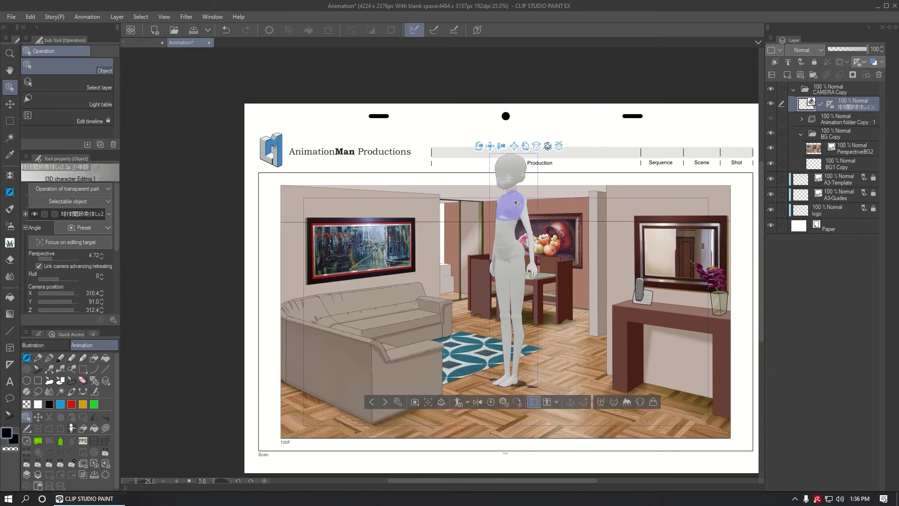
{"action": "left_click_drag", "start_coordinate": [559, 146], "coordinate": [527, 347]}
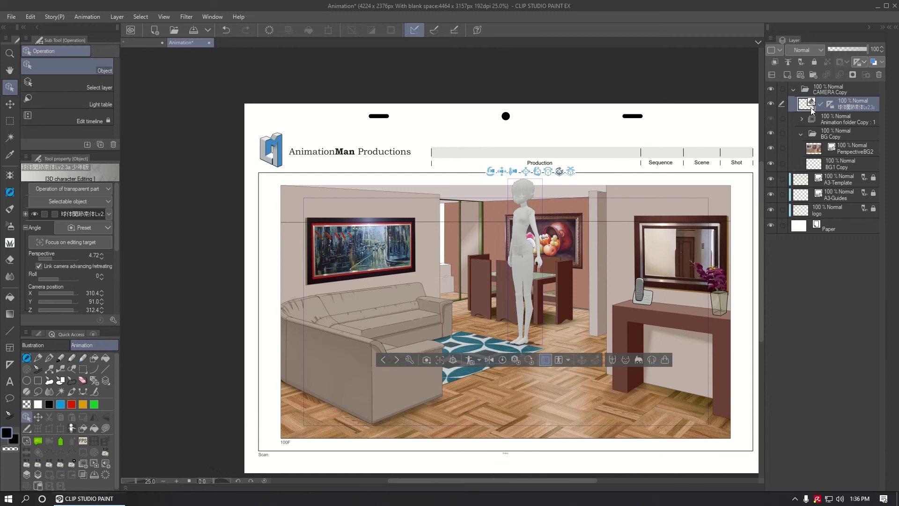
- Show the 3D layer's perspective ruler and raise its eye level to match the background's horizon
{"action": "left_click", "coordinate": [830, 104]}
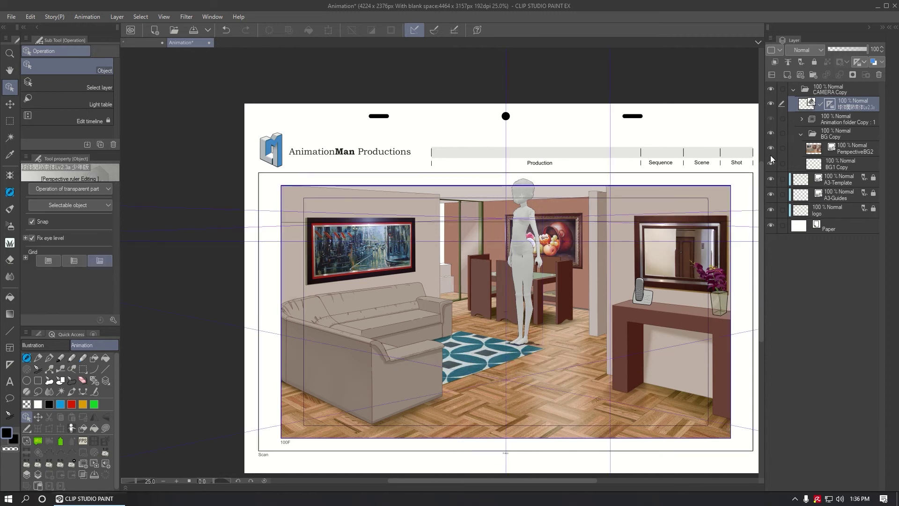
{"action": "scroll", "coordinate": [701, 230], "scroll_direction": "down", "scroll_amount": 1}
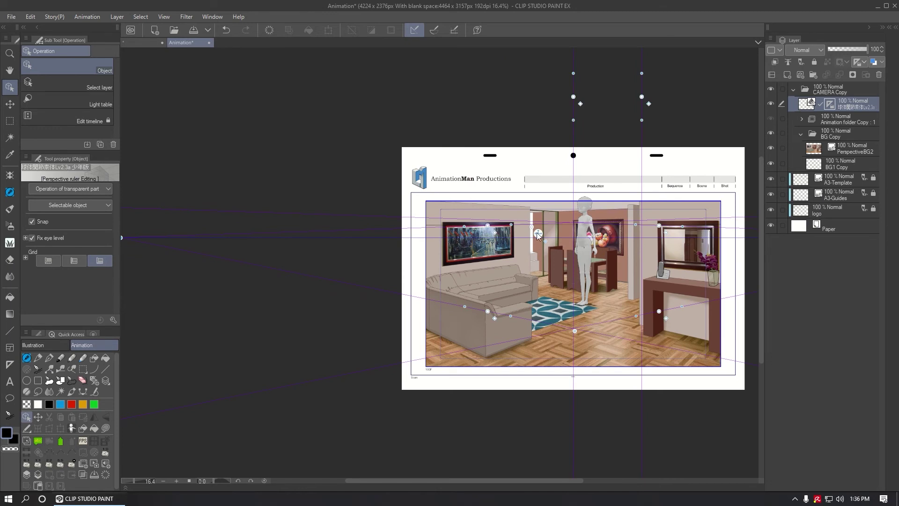
{"action": "left_click_drag", "start_coordinate": [538, 236], "coordinate": [534, 219]}
{"action": "scroll", "coordinate": [466, 223], "scroll_direction": "up", "scroll_amount": 2}
{"action": "scroll", "coordinate": [466, 223], "scroll_direction": "up", "scroll_amount": 2}
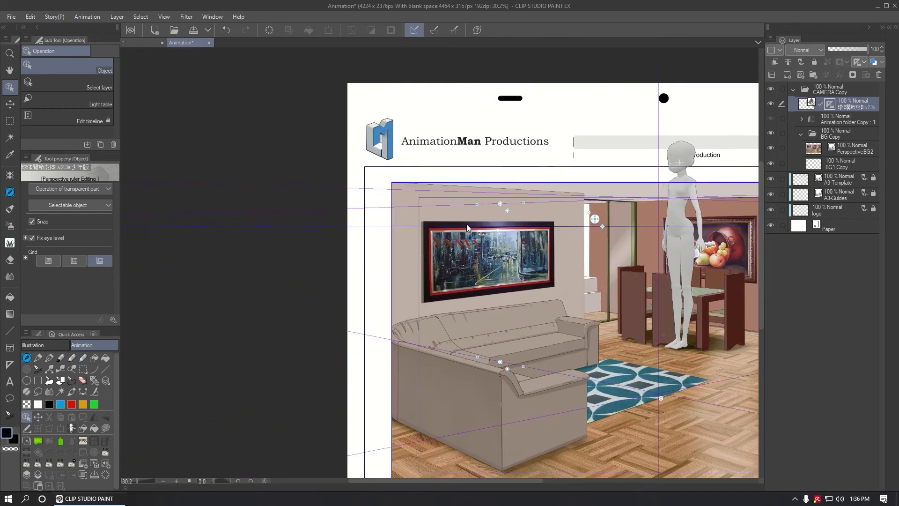
{"action": "left_click_drag", "start_coordinate": [596, 218], "coordinate": [594, 220]}
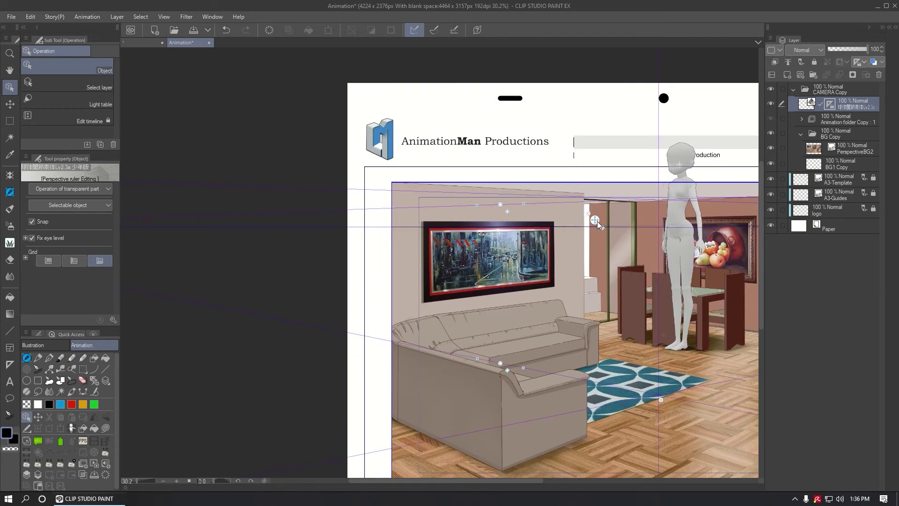
- Align a lower perspective ruler guide with the sofa's bottom front edge, starting from its near floor corner
{"action": "scroll", "coordinate": [608, 234], "scroll_direction": "down", "scroll_amount": 4}
{"action": "scroll", "coordinate": [685, 262], "scroll_direction": "up", "scroll_amount": 1}
{"action": "scroll", "coordinate": [693, 253], "scroll_direction": "up", "scroll_amount": 1}
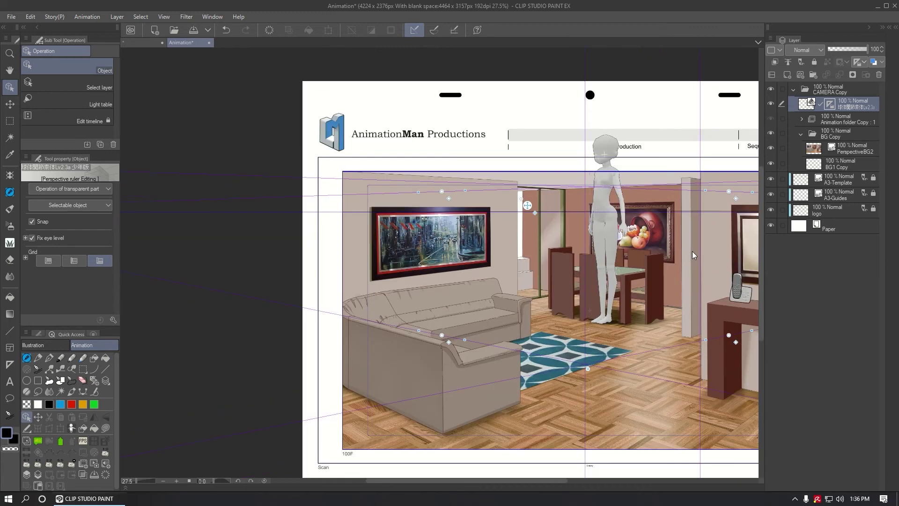
{"action": "key", "text": "ctrl+0"}
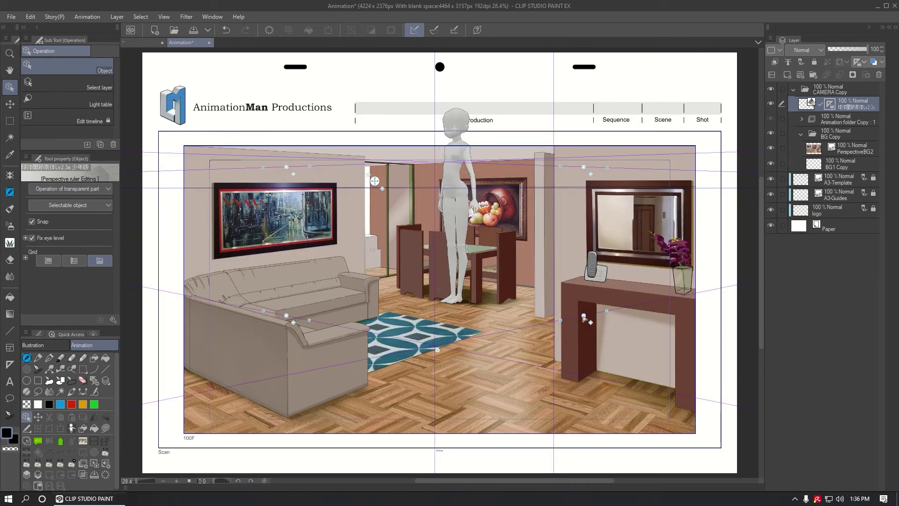
{"action": "left_click_drag", "start_coordinate": [584, 317], "coordinate": [290, 420]}
{"action": "scroll", "coordinate": [290, 421], "scroll_direction": "up", "scroll_amount": 6}
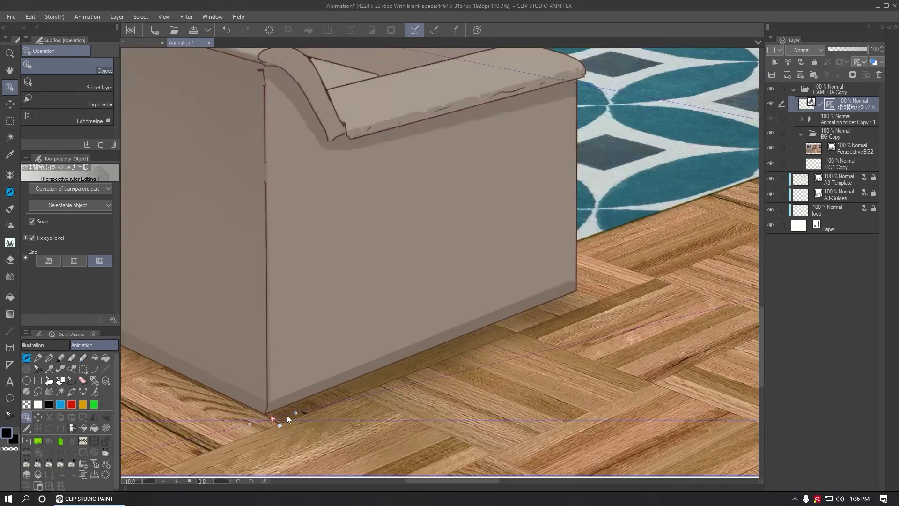
{"action": "scroll", "coordinate": [286, 415], "scroll_direction": "up", "scroll_amount": 1}
{"action": "left_click_drag", "start_coordinate": [272, 419], "coordinate": [602, 281]}
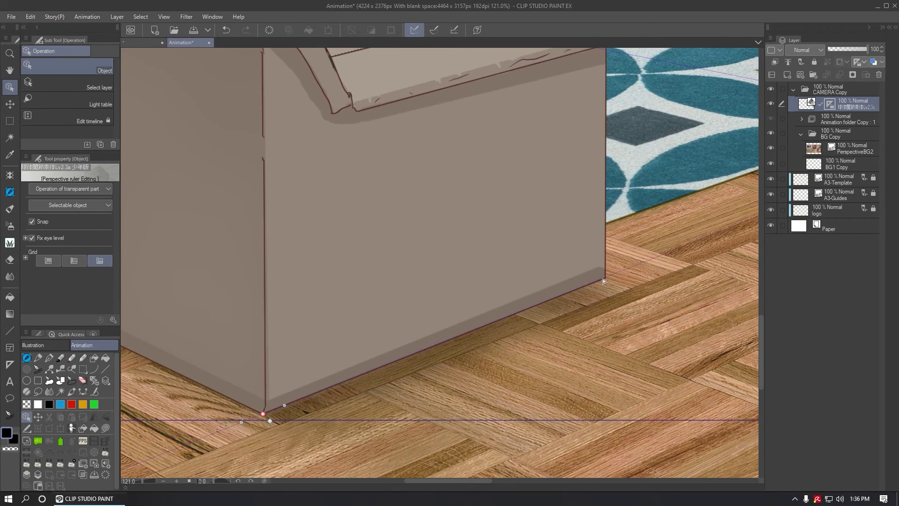
{"action": "scroll", "coordinate": [603, 280], "scroll_direction": "down", "scroll_amount": 7}
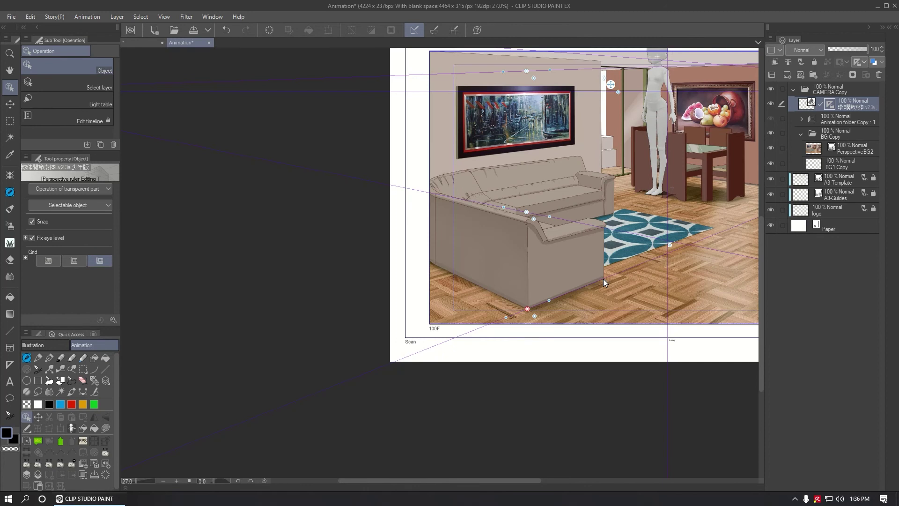
- Adjust the upper guide at the sofa's front corner, then move both guide handles clear of the sofa
{"action": "left_click_drag", "start_coordinate": [527, 212], "coordinate": [527, 225]}
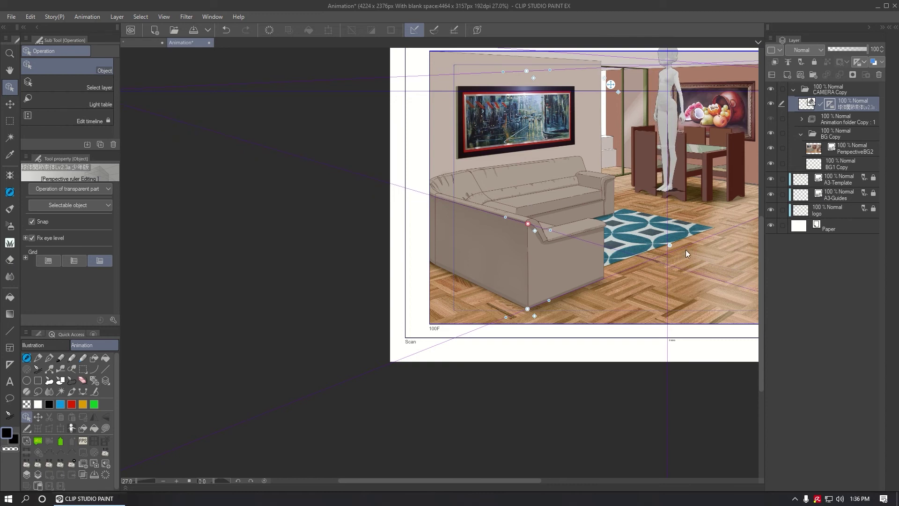
{"action": "left_click_drag", "start_coordinate": [696, 196], "coordinate": [551, 346]}
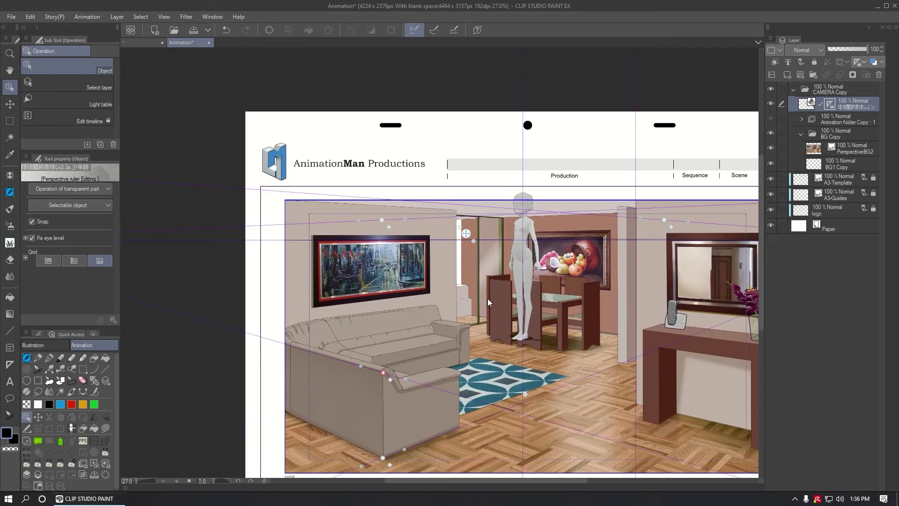
{"action": "scroll", "coordinate": [487, 303], "scroll_direction": "down", "scroll_amount": 1}
{"action": "left_click_drag", "start_coordinate": [392, 447], "coordinate": [463, 420]}
{"action": "left_click_drag", "start_coordinate": [392, 368], "coordinate": [480, 334]}
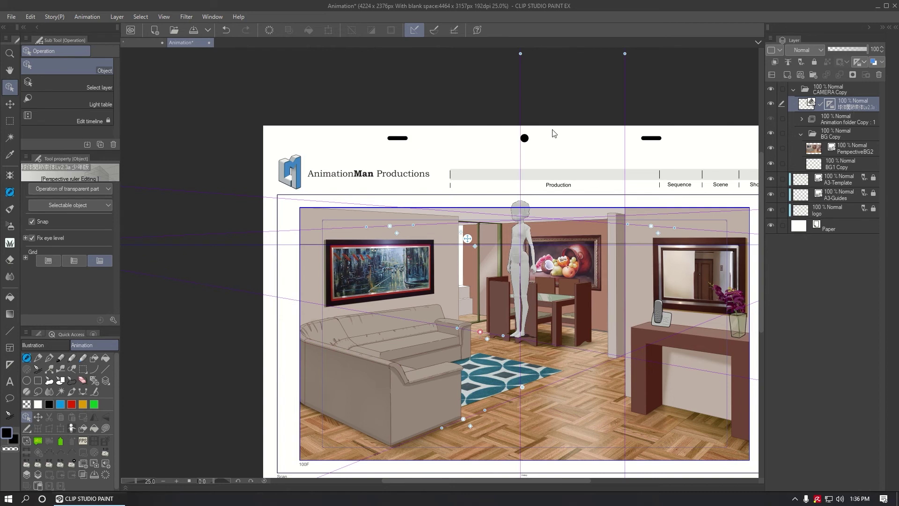
- Open the 3D character's detailed settings and reposition it on the floor at the rug's far corner, before the dining table
{"action": "left_click_drag", "start_coordinate": [517, 330], "coordinate": [478, 338]}
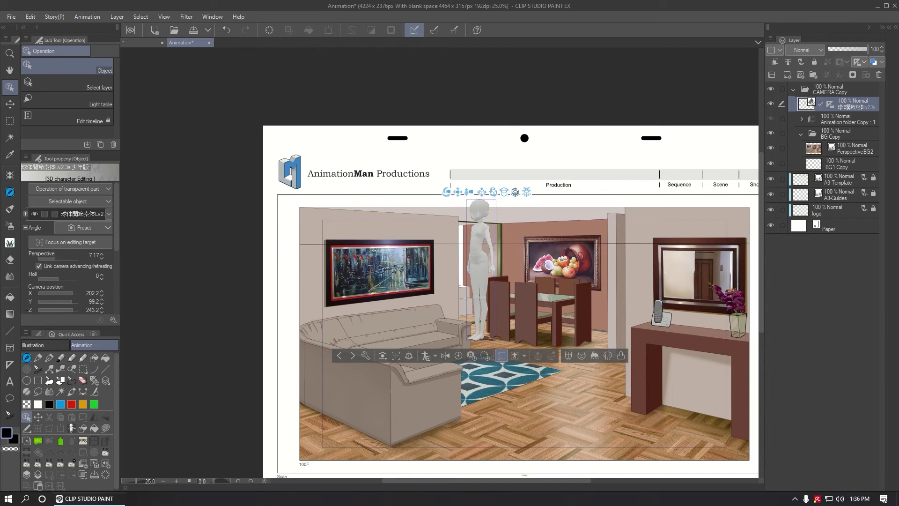
{"action": "left_click", "coordinate": [366, 355]}
{"action": "left_click_drag", "start_coordinate": [576, 255], "coordinate": [172, 62]}
{"action": "left_click_drag", "start_coordinate": [446, 481], "coordinate": [422, 479]}
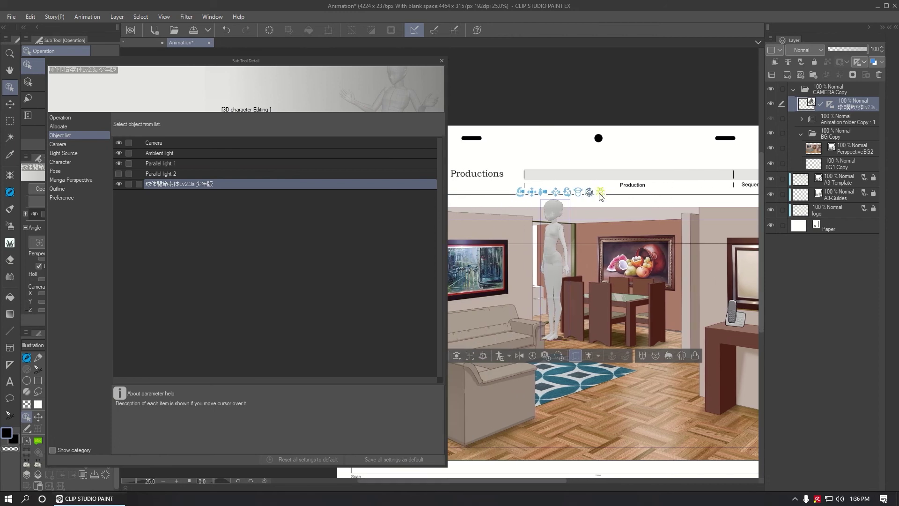
{"action": "left_click_drag", "start_coordinate": [600, 193], "coordinate": [632, 361]}
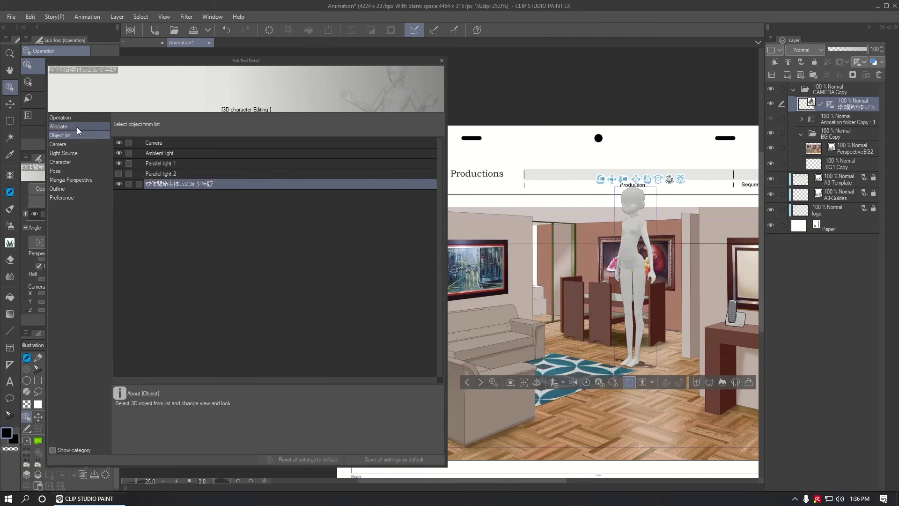
- Reduce the 3D character's object scale to 66.2 in the Allocate settings
{"action": "left_click", "coordinate": [76, 128]}
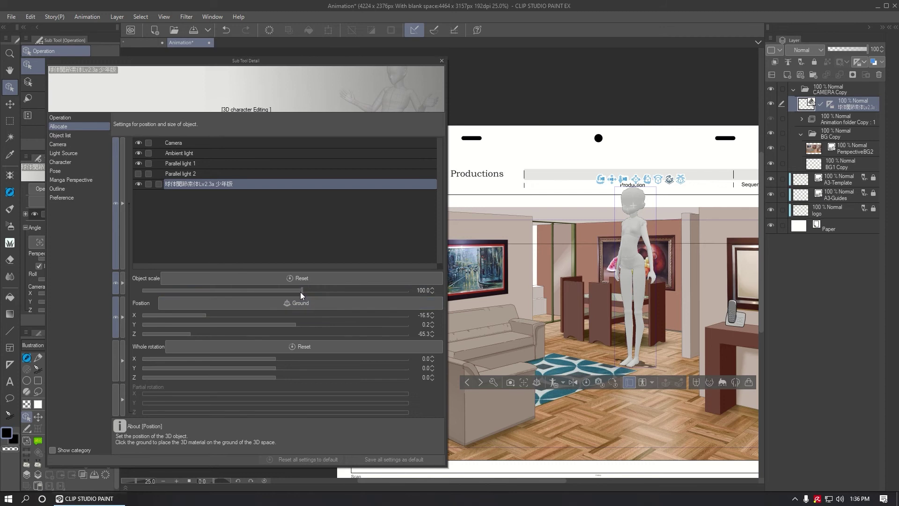
{"action": "left_click_drag", "start_coordinate": [300, 291], "coordinate": [295, 289]}
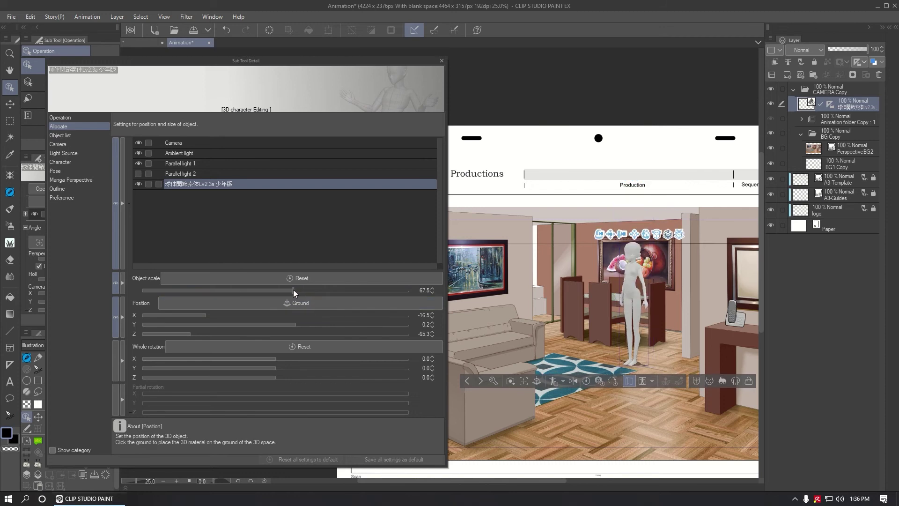
{"action": "left_click_drag", "start_coordinate": [293, 290], "coordinate": [292, 290]}
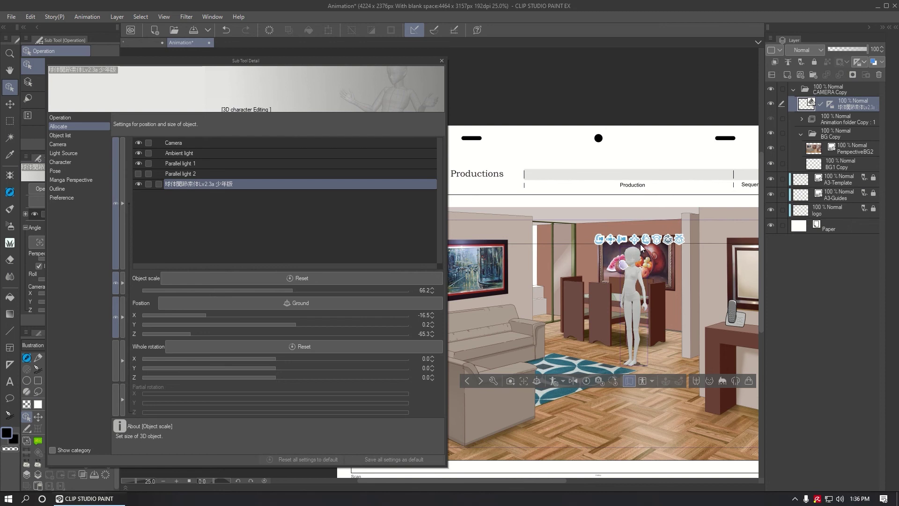
{"action": "left_click", "coordinate": [441, 62]}
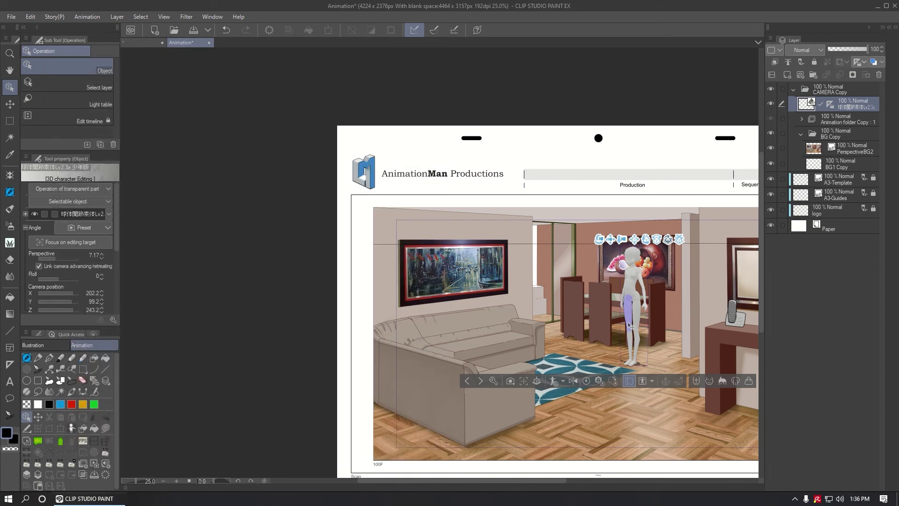
- Move the 3D character beside the console table and set its object scale to 62.3
{"action": "key", "text": "ctrl+0"}
{"action": "left_click_drag", "start_coordinate": [478, 279], "coordinate": [569, 383]}
{"action": "left_click", "coordinate": [455, 401]}
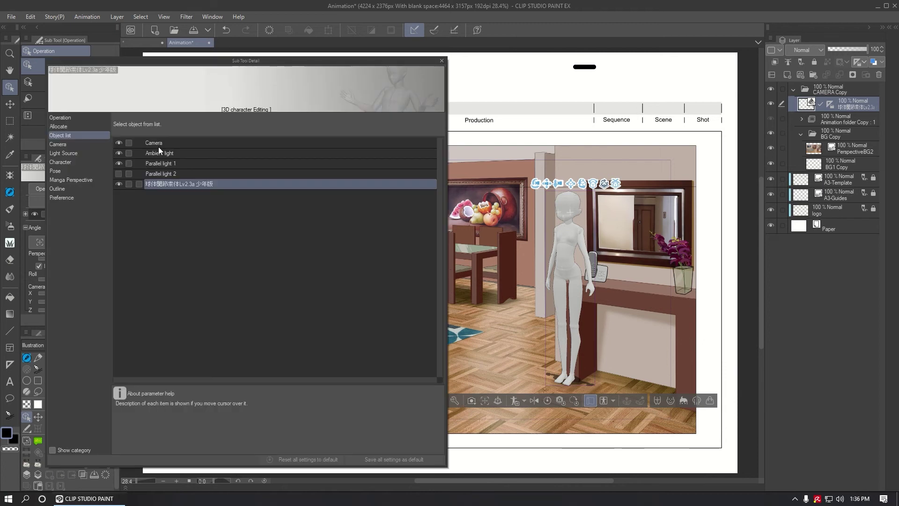
{"action": "left_click", "coordinate": [75, 125]}
{"action": "left_click_drag", "start_coordinate": [291, 290], "coordinate": [291, 291]}
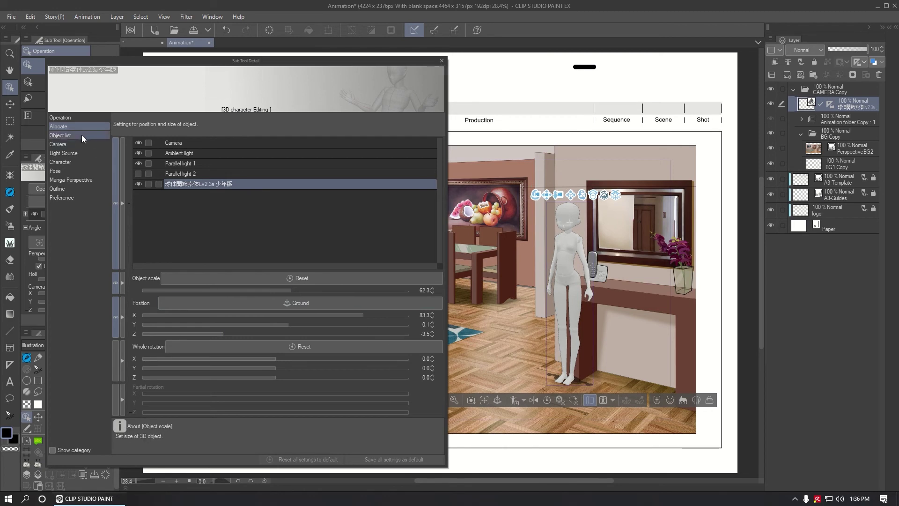
{"action": "left_click", "coordinate": [442, 61]}
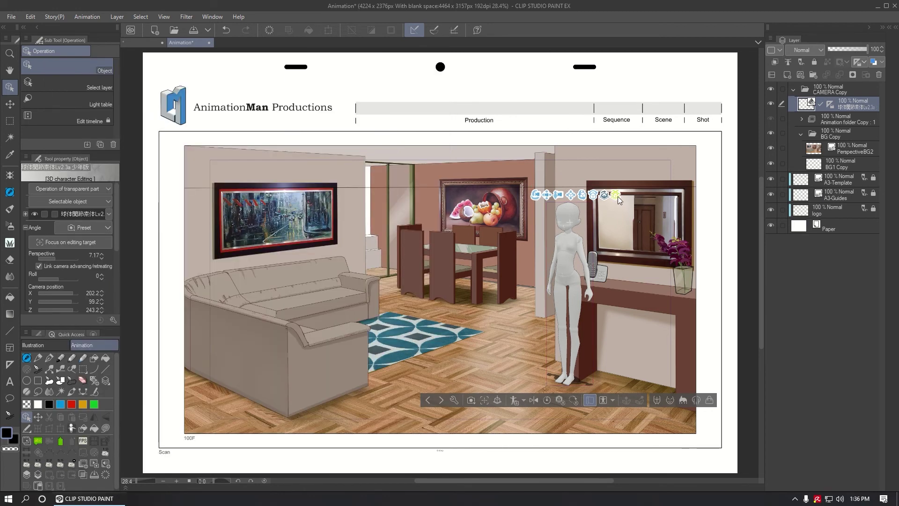
- Return the 3D character to the front of the dining table and show All sides view in a narrower window beside it
{"action": "left_click_drag", "start_coordinate": [619, 201], "coordinate": [467, 323]}
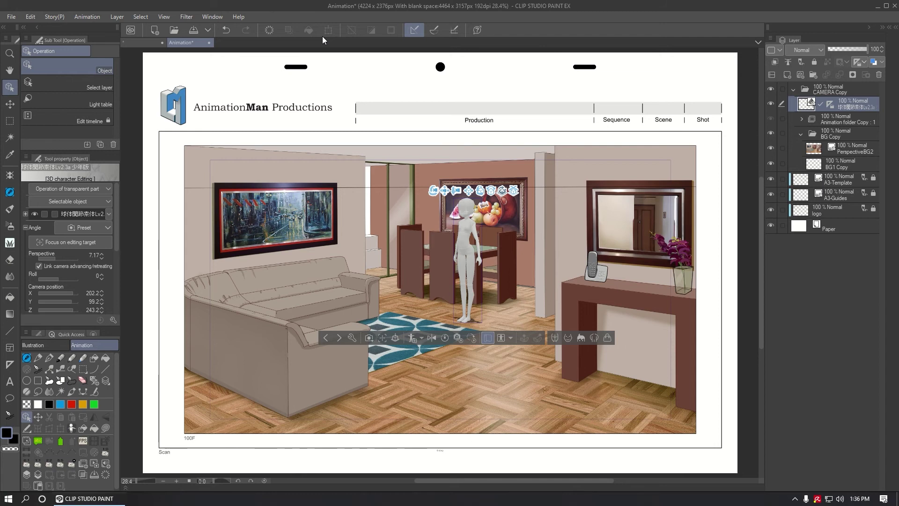
{"action": "left_click", "coordinate": [218, 19]}
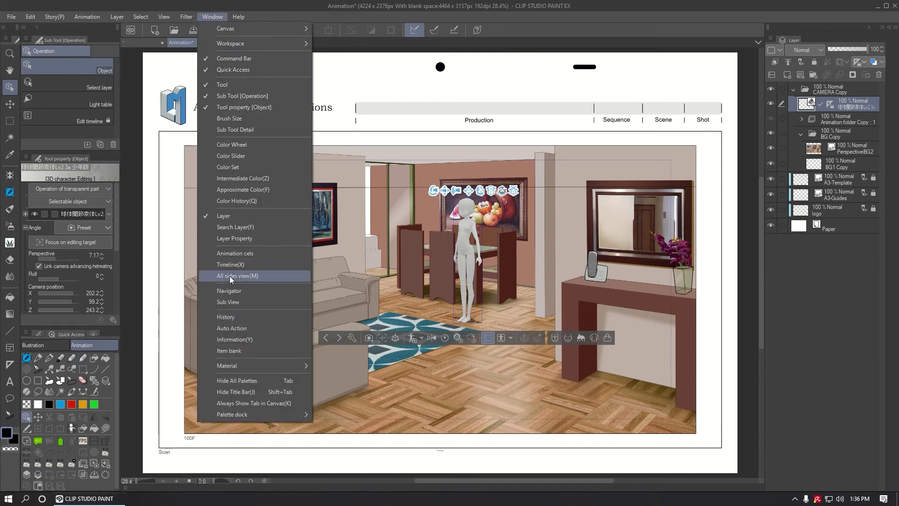
{"action": "left_click", "coordinate": [266, 278]}
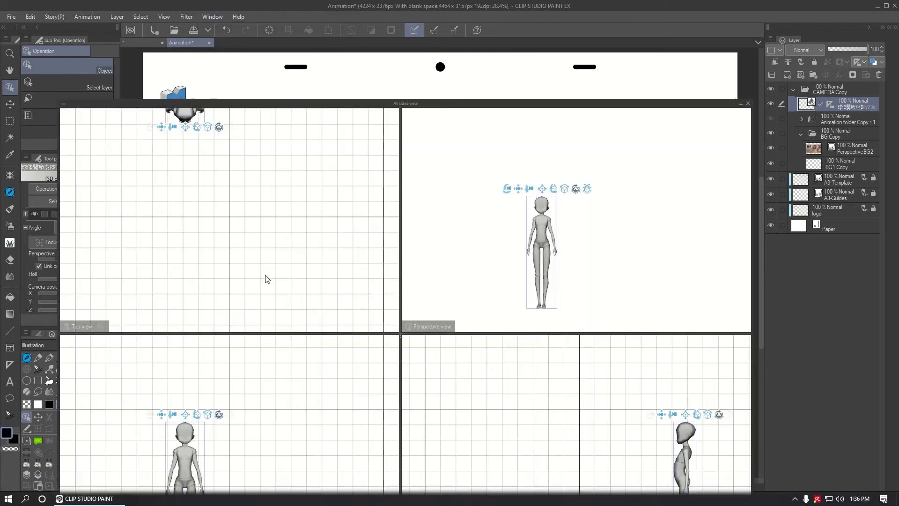
{"action": "left_click_drag", "start_coordinate": [473, 104], "coordinate": [469, 76]}
{"action": "left_click_drag", "start_coordinate": [742, 126], "coordinate": [507, 126]}
{"action": "left_click_drag", "start_coordinate": [588, 479], "coordinate": [548, 479]}
{"action": "left_click_drag", "start_coordinate": [414, 79], "coordinate": [417, 39]}
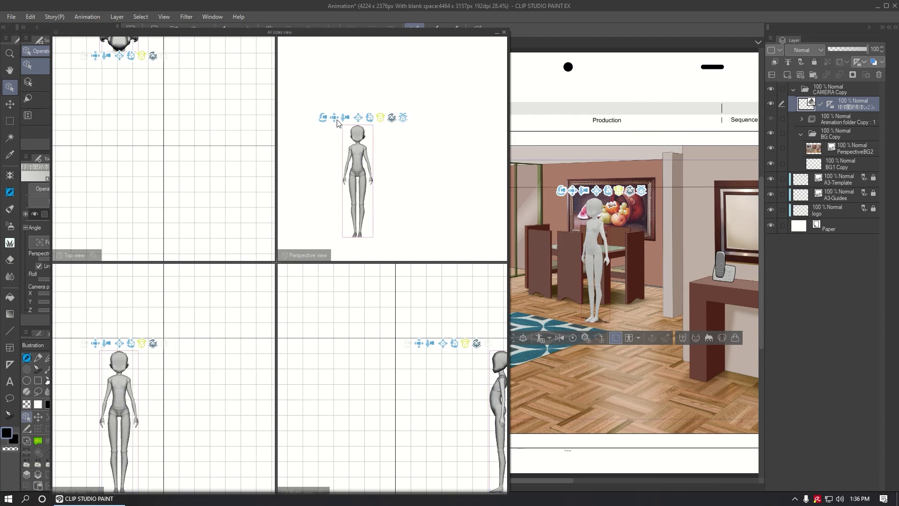
- Turn the 3D character sideways using the All sides view and fine-tune its floor position with the manipulator
{"action": "left_click", "coordinate": [118, 410]}
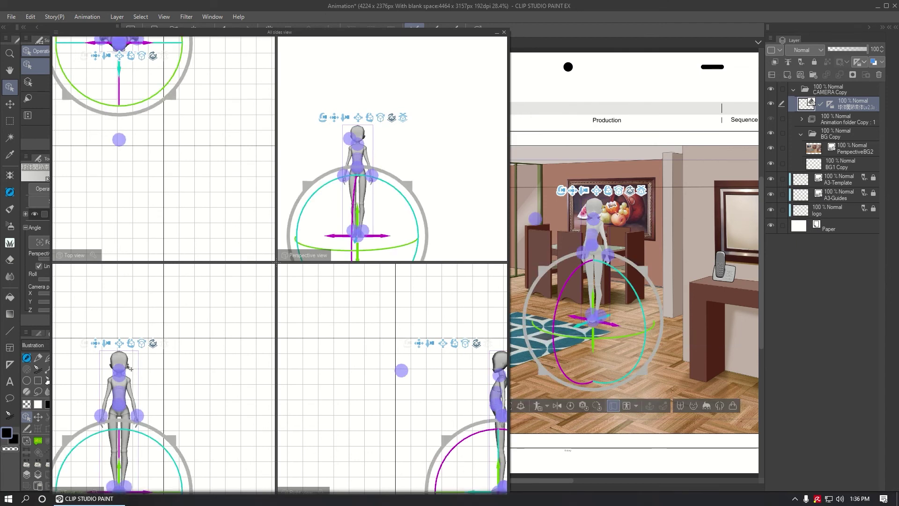
{"action": "left_click_drag", "start_coordinate": [136, 343], "coordinate": [62, 350]}
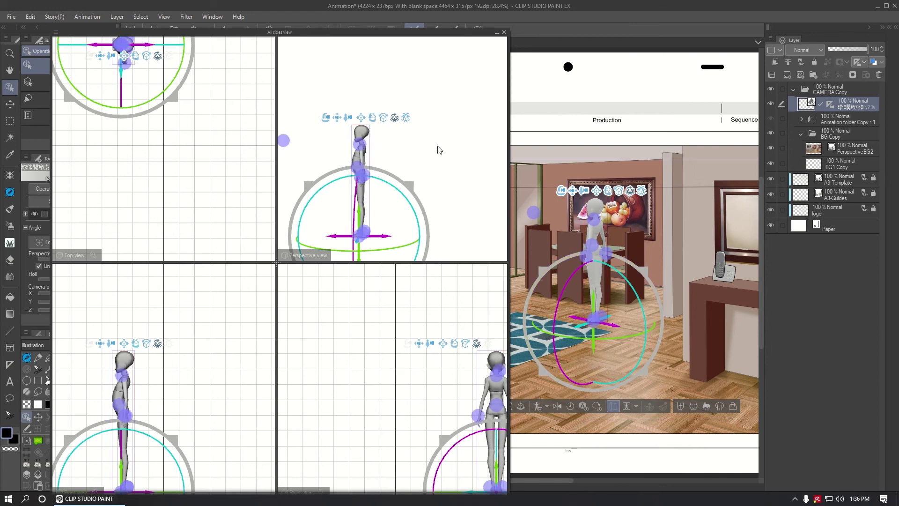
{"action": "left_click_drag", "start_coordinate": [383, 237], "coordinate": [380, 230]}
{"action": "left_click_drag", "start_coordinate": [340, 117], "coordinate": [259, 148]}
{"action": "left_click_drag", "start_coordinate": [394, 219], "coordinate": [398, 213]}
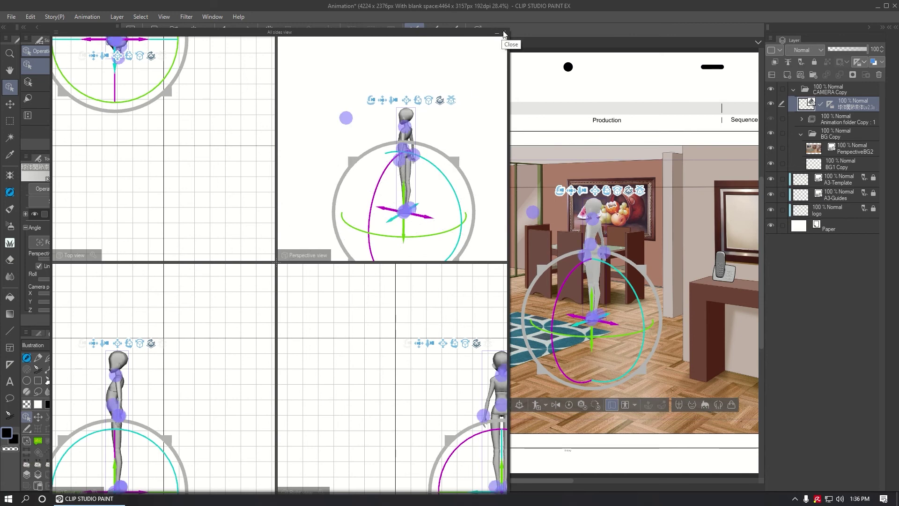
{"action": "left_click_drag", "start_coordinate": [431, 36], "coordinate": [432, 27]}
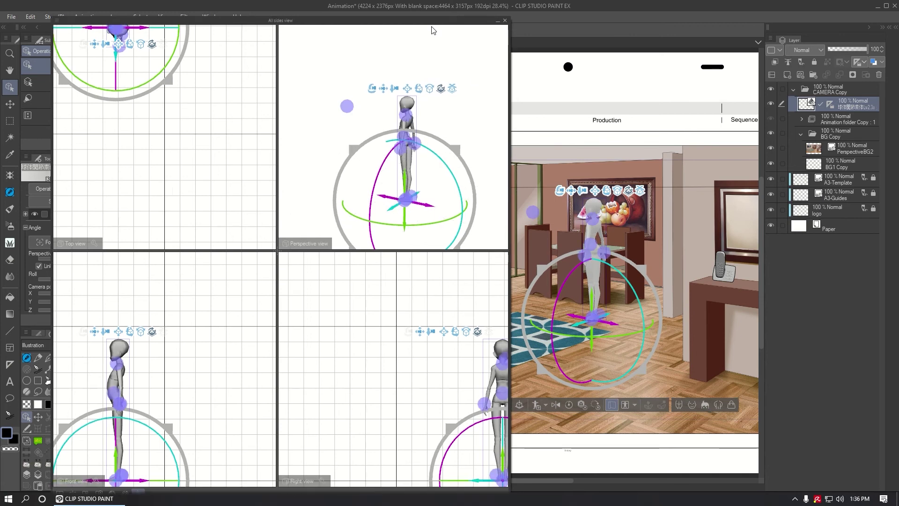
- Name the 3D character layer Character and duplicate it
{"action": "right_click", "coordinate": [853, 106]}
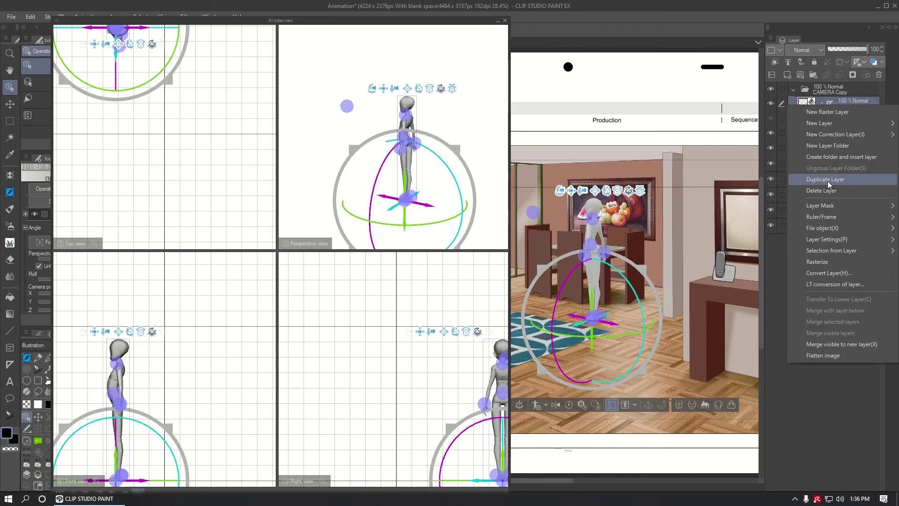
{"action": "left_click", "coordinate": [827, 180]}
{"action": "right_click", "coordinate": [850, 110]}
{"action": "left_click", "coordinate": [828, 182]}
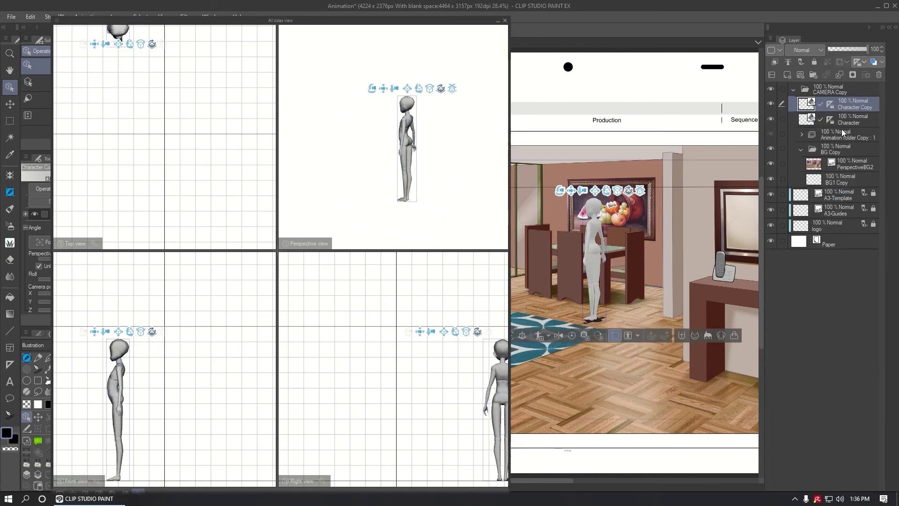
- Hide the original Character layer and bring up the pose handles of the Character Copy figure in the perspective pane
{"action": "left_click", "coordinate": [31, 18]}
{"action": "left_click", "coordinate": [31, 17]}
{"action": "left_click", "coordinate": [771, 120]}
{"action": "left_click", "coordinate": [403, 138]}
{"action": "mouse_move", "coordinate": [431, 150]}
{"action": "left_mouse_down"}
{"action": "mouse_move", "coordinate": [457, 146]}
{"action": "mouse_move", "coordinate": [442, 138]}
{"action": "mouse_move", "coordinate": [439, 147]}
{"action": "mouse_move", "coordinate": [448, 144]}
{"action": "left_mouse_up"}
{"action": "scroll", "coordinate": [442, 138], "scroll_direction": "down", "scroll_amount": 3}
{"action": "scroll", "coordinate": [440, 140], "scroll_direction": "up", "scroll_amount": 3}
{"action": "right_click", "coordinate": [409, 213]}
{"action": "left_click", "coordinate": [410, 136]}
{"action": "left_click", "coordinate": [334, 98]}
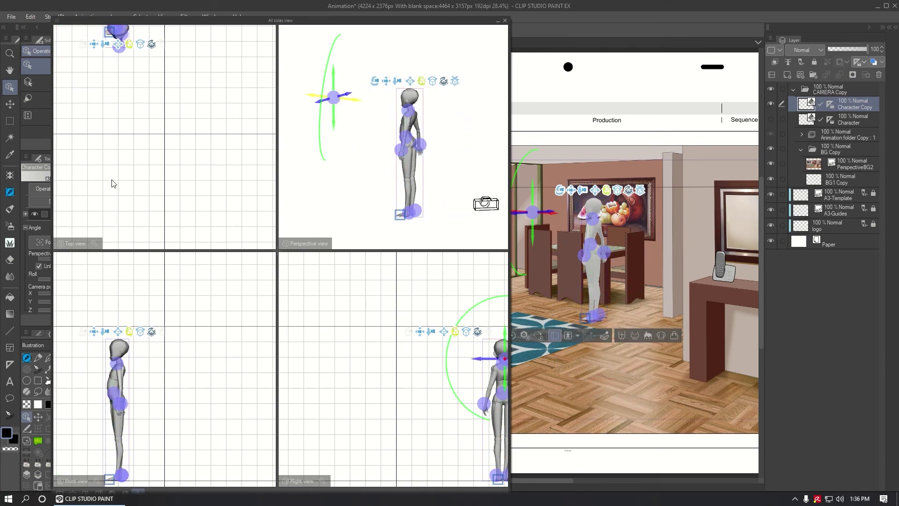
- Recentre the Character Copy figure in the top, front and side panes and select its upper body
{"action": "left_click_drag", "start_coordinate": [156, 100], "coordinate": [173, 53]}
{"action": "key", "text": "ctrl+z"}
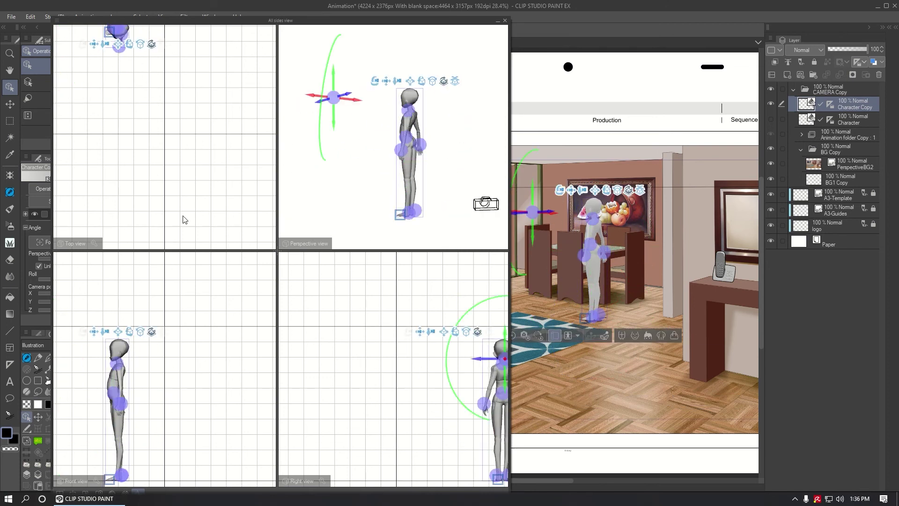
{"action": "left_click", "coordinate": [122, 489]}
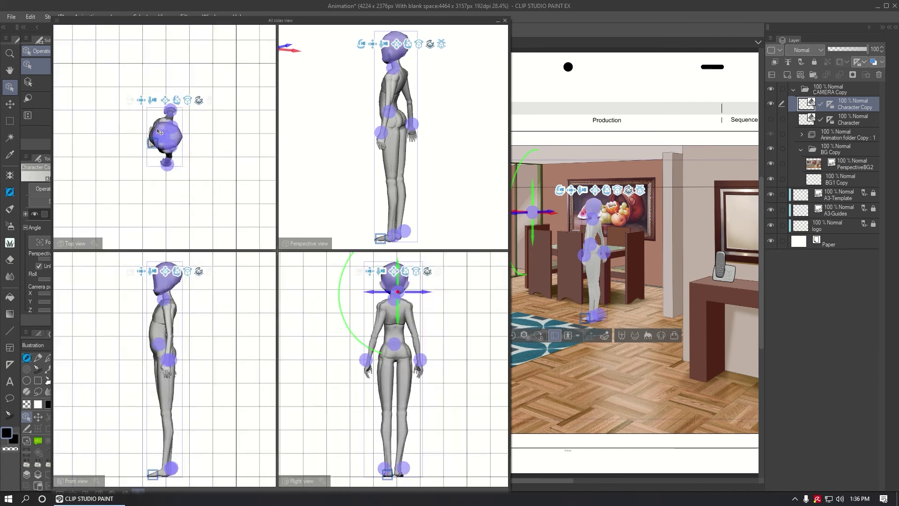
{"action": "scroll", "coordinate": [160, 132], "scroll_direction": "down", "scroll_amount": 10}
{"action": "scroll", "coordinate": [170, 139], "scroll_direction": "up", "scroll_amount": 9}
{"action": "scroll", "coordinate": [155, 78], "scroll_direction": "down", "scroll_amount": 1}
{"action": "left_click_drag", "start_coordinate": [72, 135], "coordinate": [218, 211]}
{"action": "left_click_drag", "start_coordinate": [219, 306], "coordinate": [219, 300]}
{"action": "left_click", "coordinate": [392, 87]}
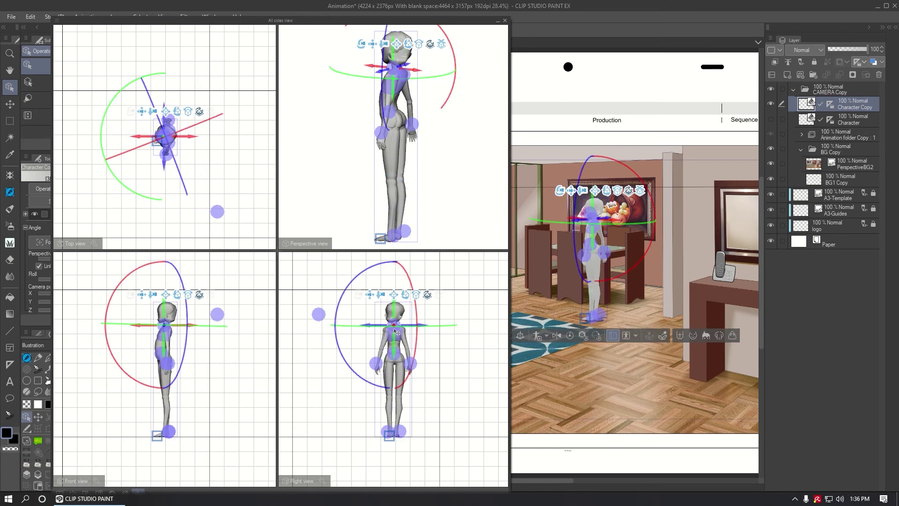
- Pose the figure on Character Copy in a small step with one knee bent and the upper body turned
{"action": "left_click_drag", "start_coordinate": [406, 231], "coordinate": [409, 224]}
{"action": "left_click", "coordinate": [386, 60]}
{"action": "left_click", "coordinate": [30, 16]}
{"action": "left_click", "coordinate": [51, 27]}
{"action": "left_click", "coordinate": [396, 90]}
{"action": "left_click_drag", "start_coordinate": [367, 44], "coordinate": [440, 61]}
{"action": "left_click", "coordinate": [402, 95]}
{"action": "left_click_drag", "start_coordinate": [375, 44], "coordinate": [483, 91]}
{"action": "left_click", "coordinate": [413, 93]}
{"action": "left_click_drag", "start_coordinate": [430, 75], "coordinate": [417, 87]}
{"action": "left_click_drag", "start_coordinate": [364, 45], "coordinate": [19, 25]}
{"action": "left_click", "coordinate": [387, 102]}
{"action": "left_click", "coordinate": [380, 129]}
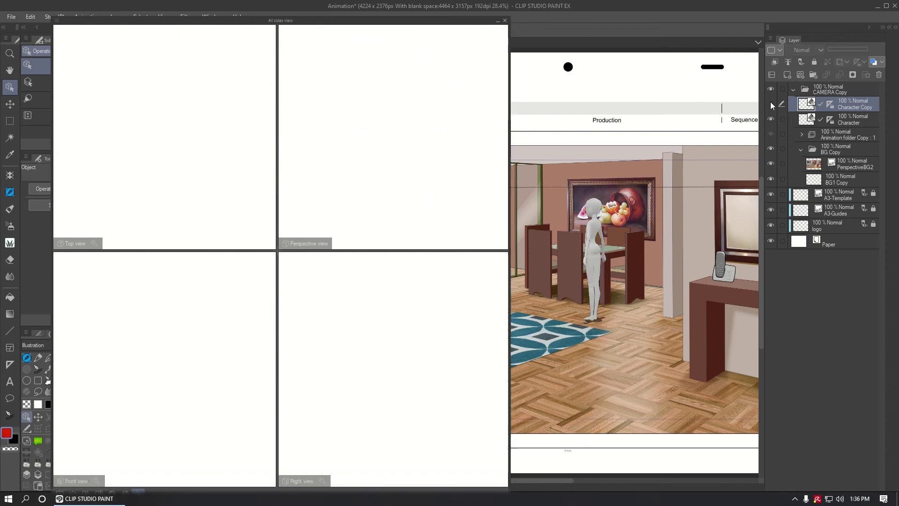
{"action": "left_click", "coordinate": [392, 207]}
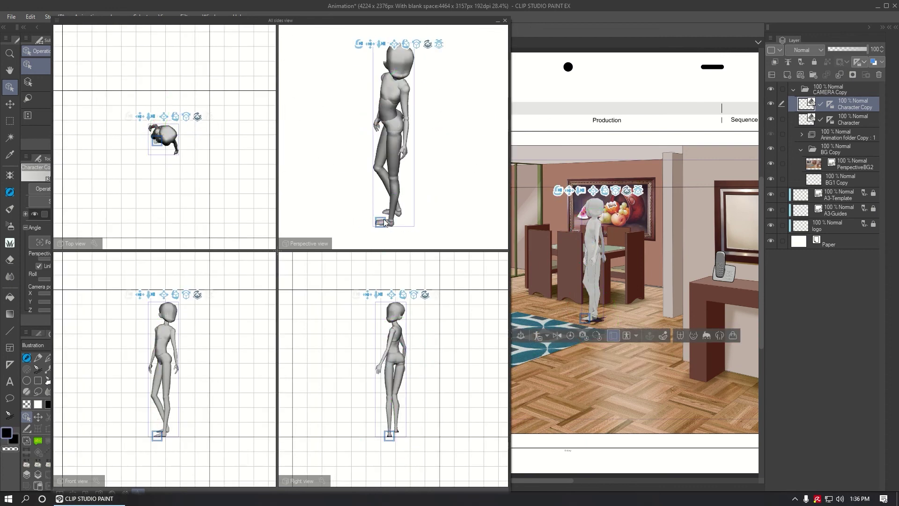
- Adjust the stepping figure's foot against the upright reference figure and delete that reference from Character Copy
{"action": "left_click", "coordinate": [806, 120]}
{"action": "left_click", "coordinate": [30, 17]}
{"action": "left_click", "coordinate": [55, 66]}
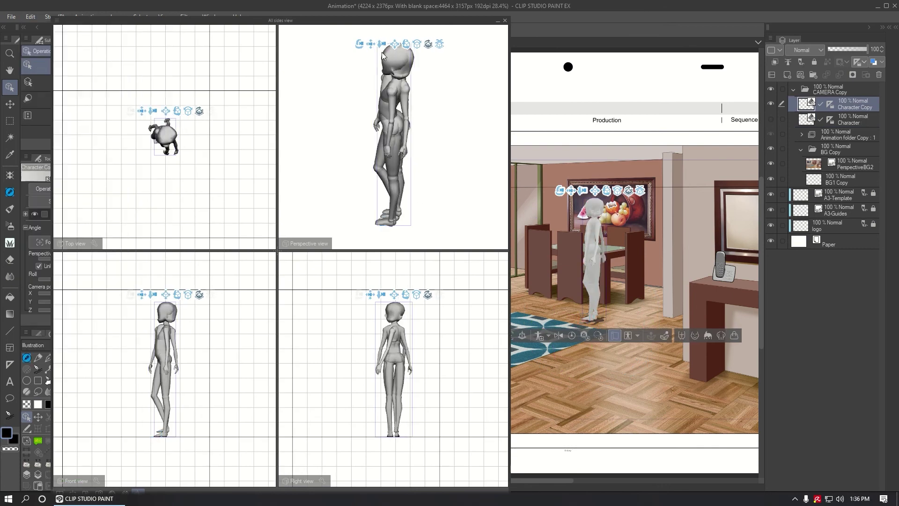
{"action": "left_click_drag", "start_coordinate": [382, 44], "coordinate": [369, 14]}
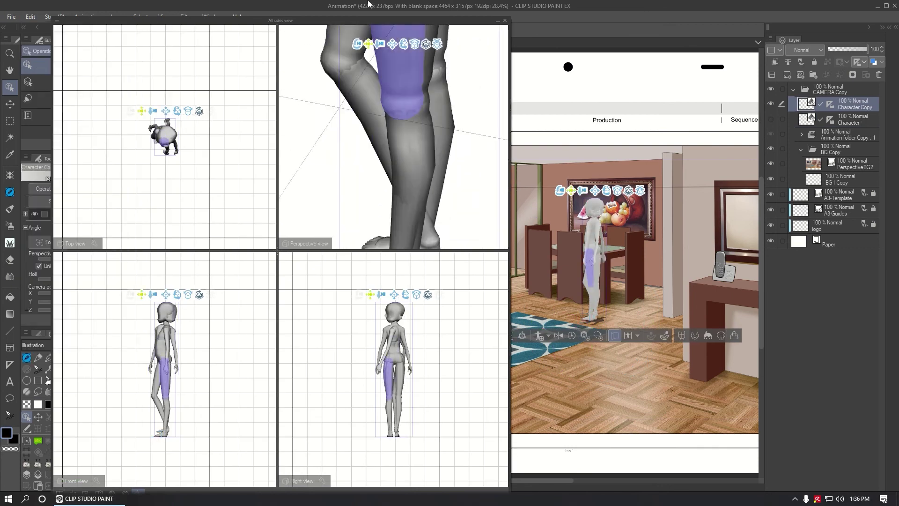
{"action": "left_click", "coordinate": [398, 199]}
{"action": "left_click", "coordinate": [399, 187]}
{"action": "left_click_drag", "start_coordinate": [423, 204], "coordinate": [415, 194]}
{"action": "key", "text": "Delete"}
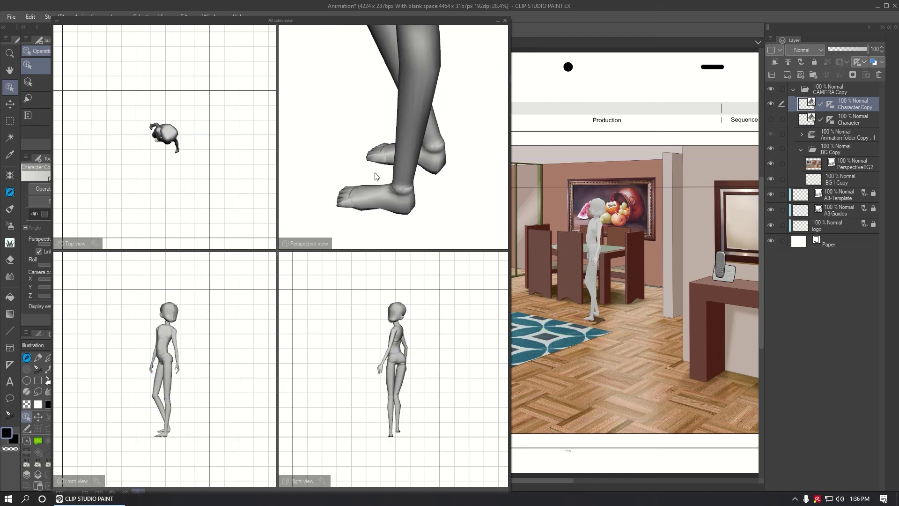
- Compare the upright and stepping poses by toggling the visibility of the Character and Character Copy layers
{"action": "left_click", "coordinate": [772, 119]}
{"action": "left_click", "coordinate": [773, 105]}
{"action": "left_click", "coordinate": [773, 104]}
{"action": "left_click", "coordinate": [772, 119]}
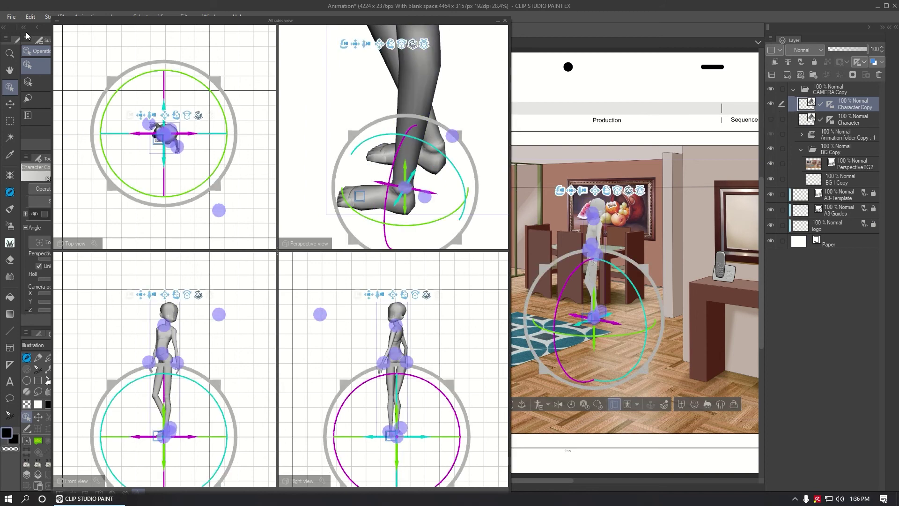
- Place a second figure slightly in front of the stepping one on the Character Copy layer
{"action": "left_click", "coordinate": [31, 17]}
{"action": "left_click", "coordinate": [35, 29]}
{"action": "left_click_drag", "start_coordinate": [346, 45], "coordinate": [387, 89]}
{"action": "left_click_drag", "start_coordinate": [376, 45], "coordinate": [371, 121]}
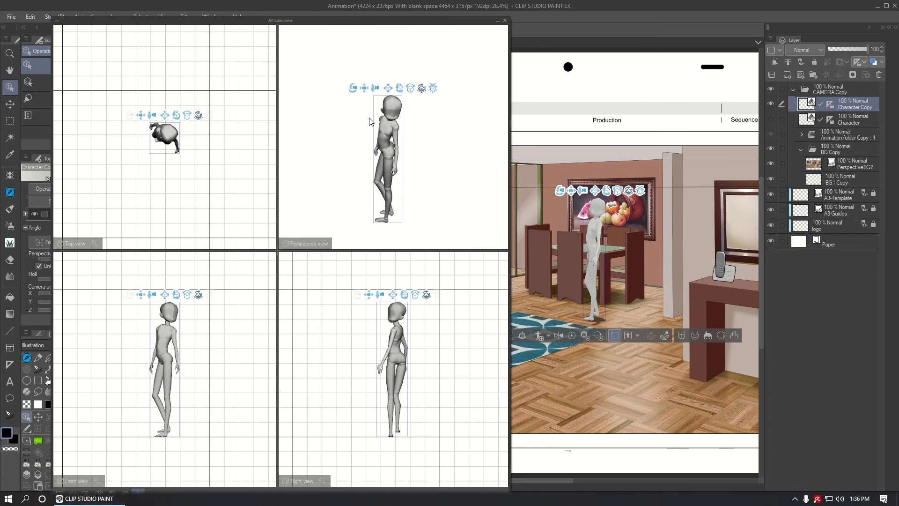
{"action": "left_click", "coordinate": [383, 122]}
{"action": "left_click_drag", "start_coordinate": [451, 225], "coordinate": [424, 236]}
{"action": "left_click_drag", "start_coordinate": [375, 87], "coordinate": [374, 80]}
{"action": "left_click_drag", "start_coordinate": [418, 224], "coordinate": [413, 220]}
{"action": "left_click_drag", "start_coordinate": [375, 83], "coordinate": [358, 28]}
{"action": "left_click_drag", "start_coordinate": [408, 206], "coordinate": [401, 205]}
{"action": "left_click_drag", "start_coordinate": [382, 207], "coordinate": [382, 205]}
{"action": "left_click_drag", "start_coordinate": [372, 45], "coordinate": [372, 16]}
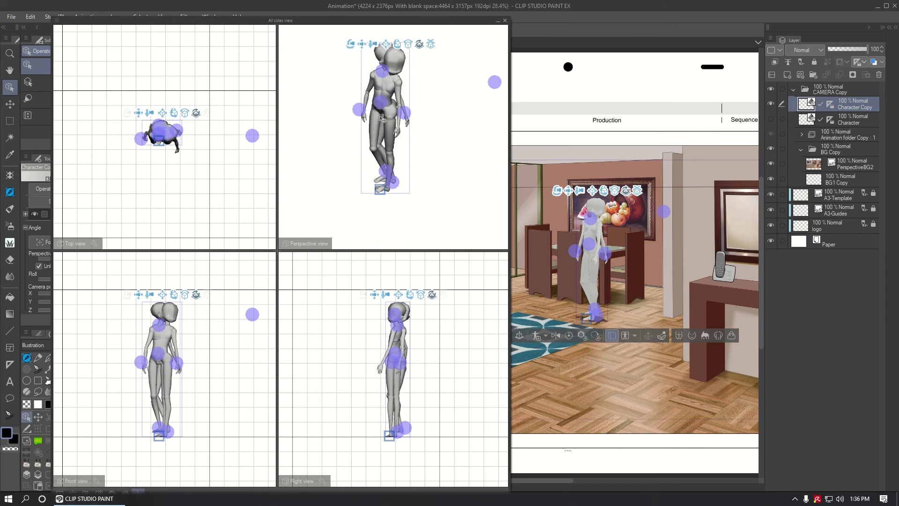
- Move the front figure's body forward and extend its leading leg into a wide walking stride
{"action": "left_click", "coordinate": [375, 89]}
{"action": "left_click_drag", "start_coordinate": [375, 89], "coordinate": [407, 141]}
{"action": "left_click", "coordinate": [385, 169]}
{"action": "left_click_drag", "start_coordinate": [378, 179], "coordinate": [354, 194]}
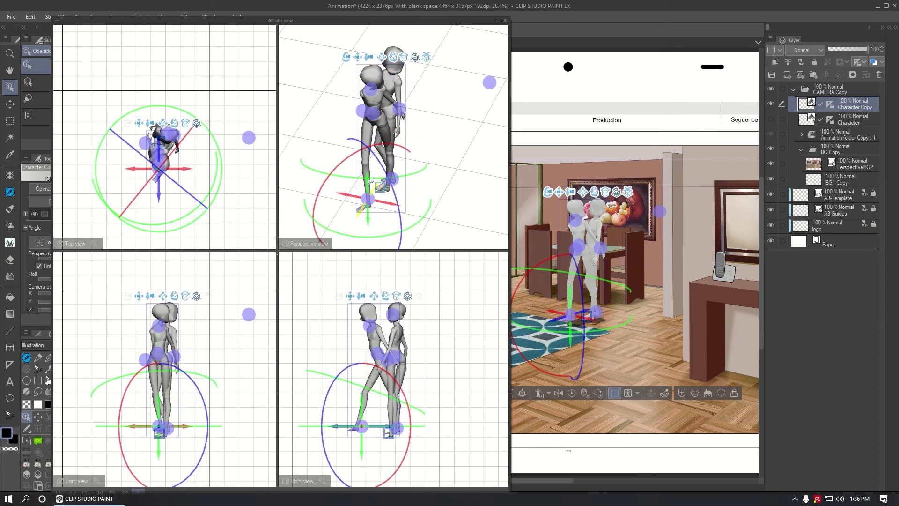
{"action": "left_click", "coordinate": [489, 82]}
{"action": "left_click_drag", "start_coordinate": [251, 146], "coordinate": [166, 234]}
- Duplicate the Character Copy layer, hide the source layer and select the duplicate
{"action": "right_click", "coordinate": [850, 107]}
{"action": "left_click", "coordinate": [826, 180]}
{"action": "left_click", "coordinate": [849, 120]}
{"action": "left_click", "coordinate": [771, 120]}
{"action": "left_click", "coordinate": [859, 108]}
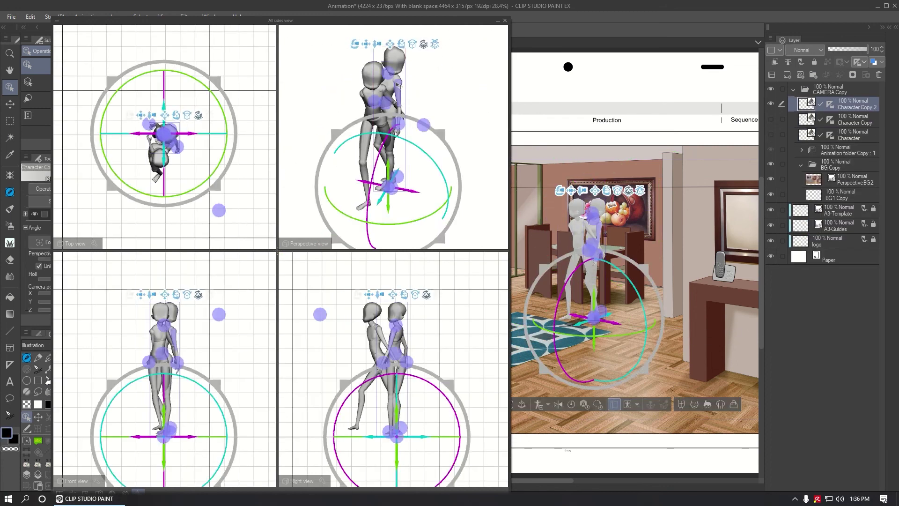
- Refine the striding figure's rear leg and foot on Character Copy 2 against the standing figure's feet
{"action": "left_click", "coordinate": [389, 156]}
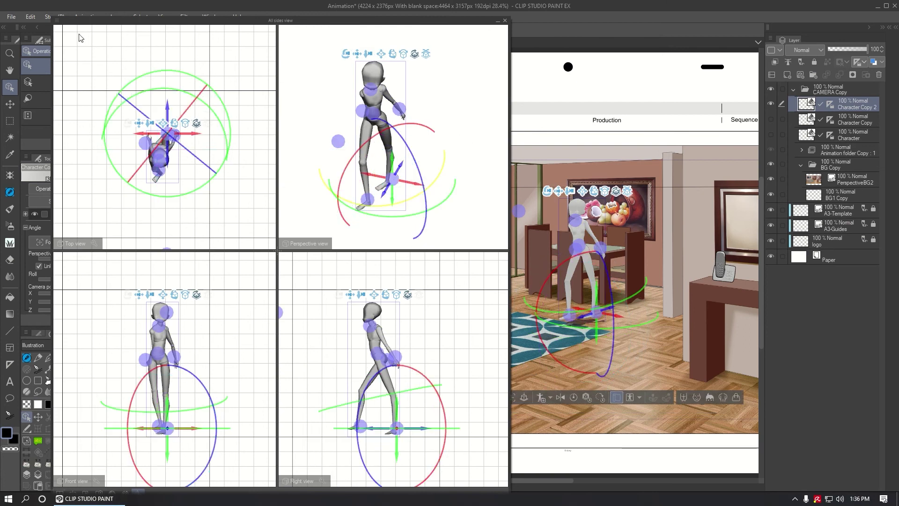
{"action": "left_click", "coordinate": [352, 176]}
{"action": "left_click", "coordinate": [375, 86]}
{"action": "scroll", "coordinate": [372, 129], "scroll_direction": "up", "scroll_amount": 5}
{"action": "scroll", "coordinate": [372, 130], "scroll_direction": "down", "scroll_amount": 2}
{"action": "left_click", "coordinate": [375, 135]}
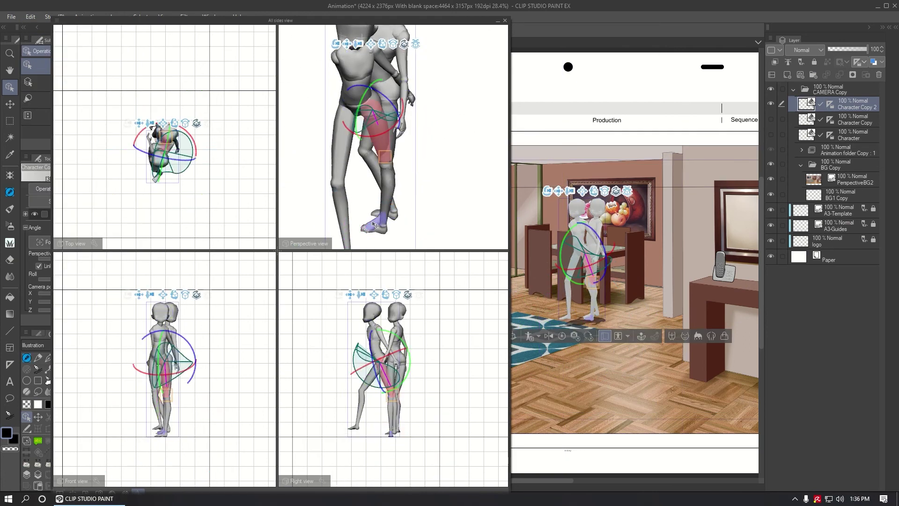
{"action": "left_click", "coordinate": [398, 208]}
{"action": "left_click_drag", "start_coordinate": [398, 208], "coordinate": [395, 184]}
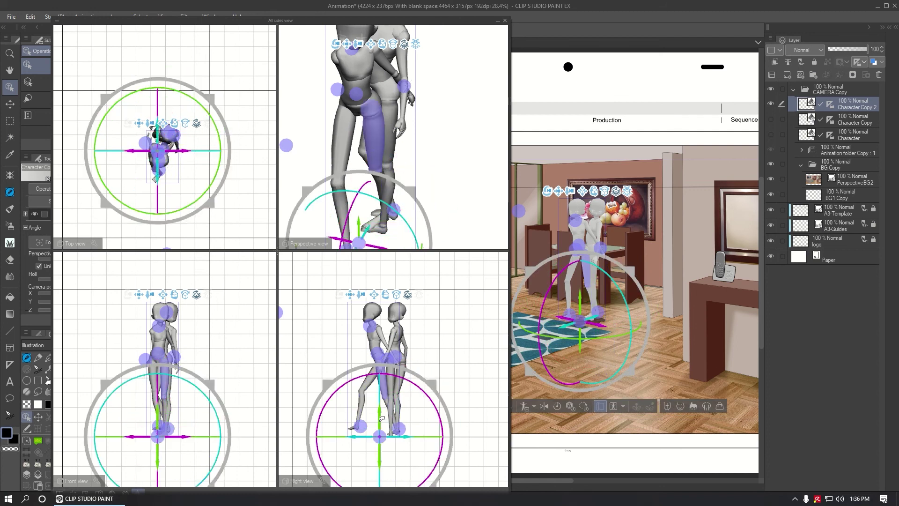
{"action": "left_click", "coordinate": [369, 234]}
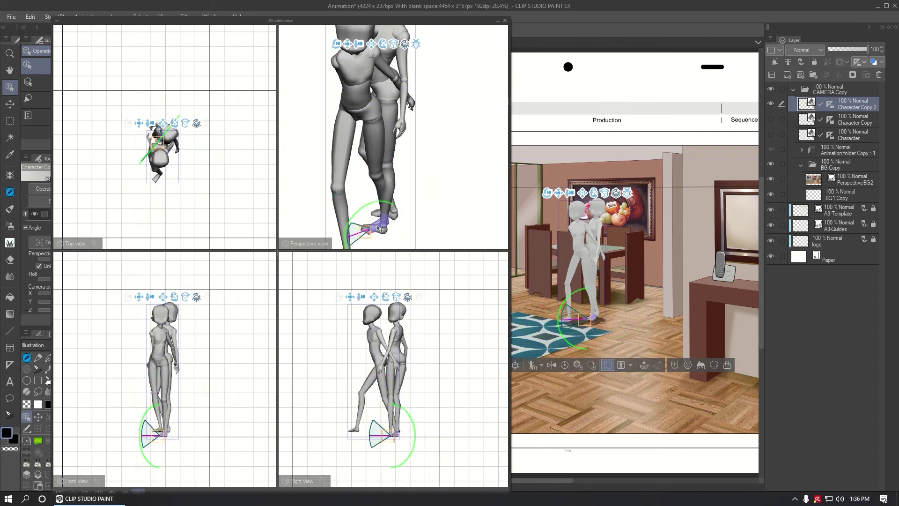
{"action": "left_click", "coordinate": [401, 438]}
{"action": "left_click", "coordinate": [400, 427]}
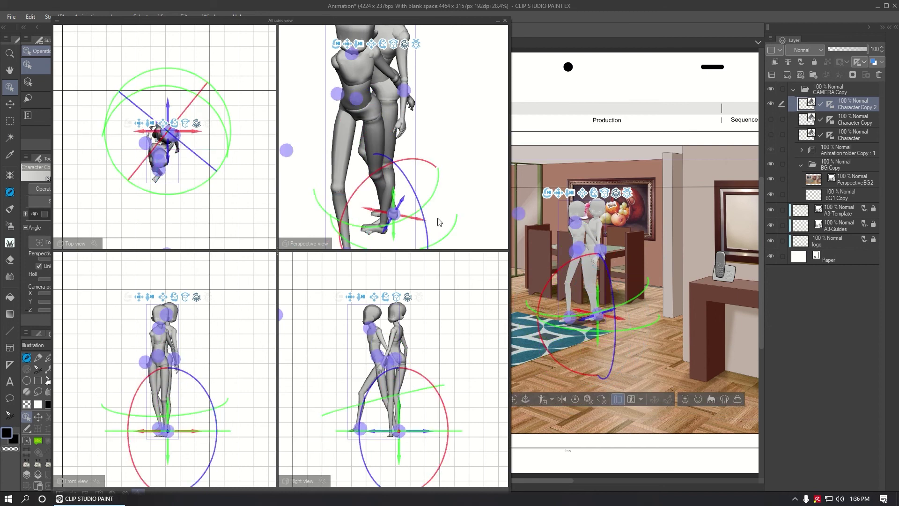
{"action": "left_click", "coordinate": [391, 208]}
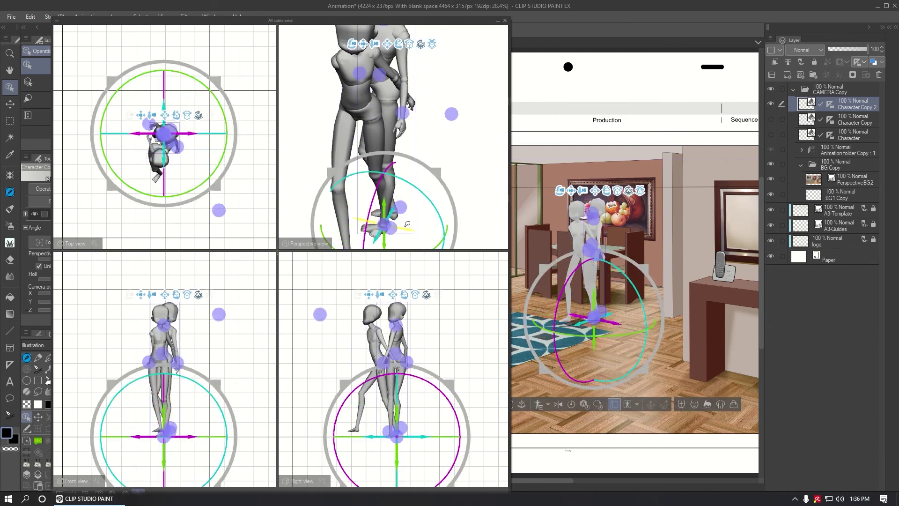
- Shift the striding figure slightly sideways and delete the standing reference figure from Character Copy 2
{"action": "left_click", "coordinate": [345, 162]}
{"action": "left_click_drag", "start_coordinate": [340, 243], "coordinate": [334, 240]}
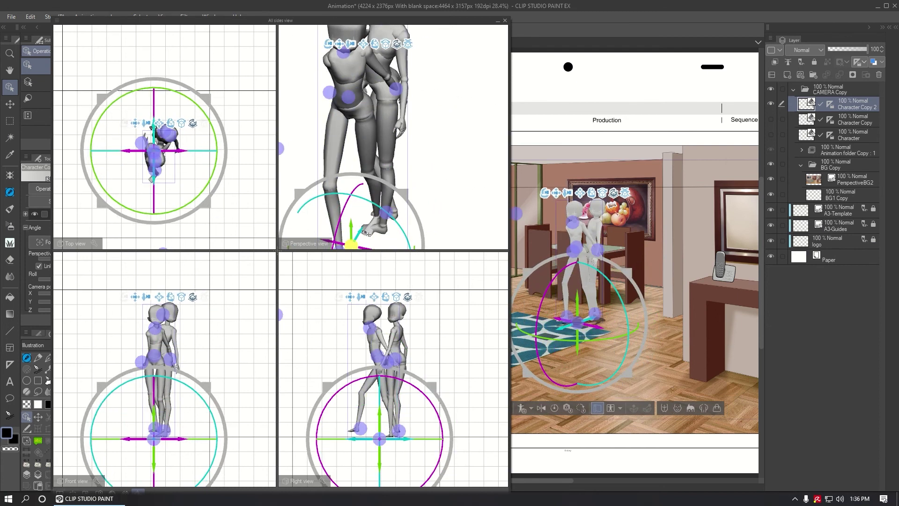
{"action": "left_click", "coordinate": [379, 229]}
{"action": "key", "text": "Delete"}
- Turn the striding figure's rear foot to point along its walking direction
{"action": "left_click", "coordinate": [376, 227]}
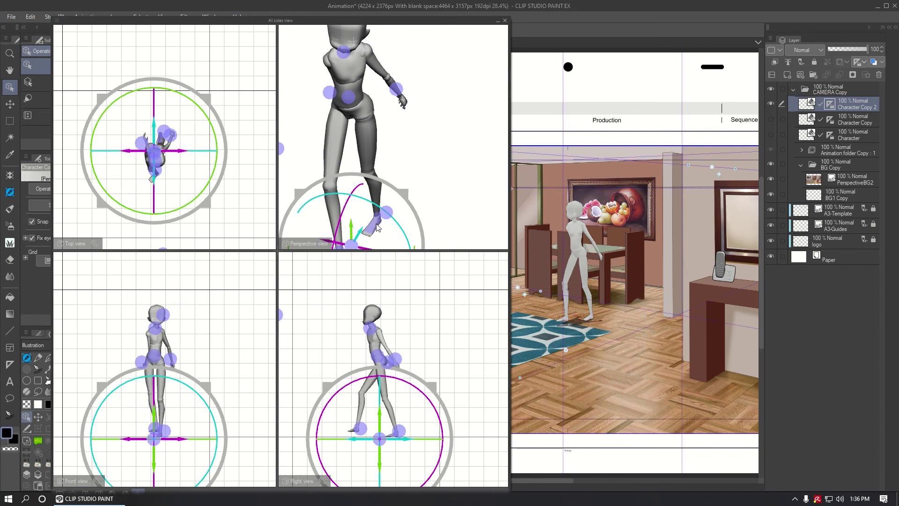
{"action": "left_click", "coordinate": [377, 227]}
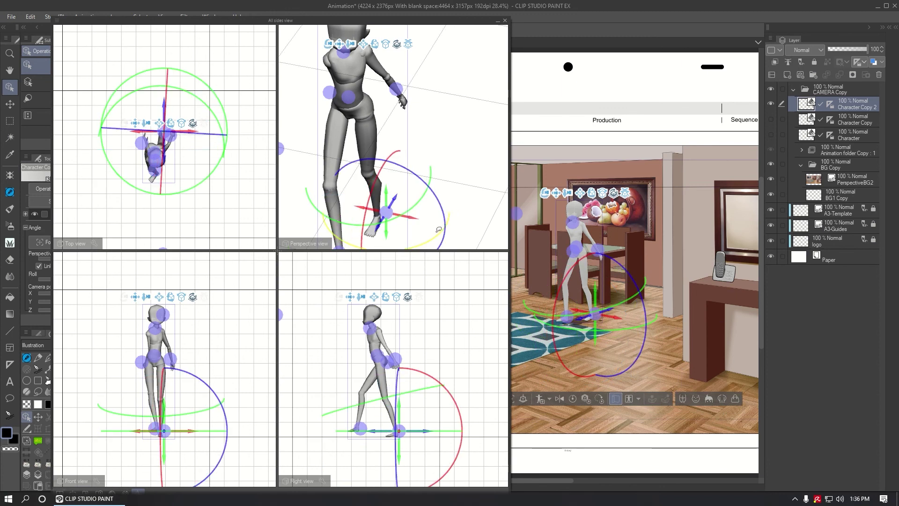
{"action": "left_click_drag", "start_coordinate": [350, 43], "coordinate": [464, 40]}
- Adjust the striding figure's torso, arms and leading foot to balance the walking pose
{"action": "left_click", "coordinate": [388, 95]}
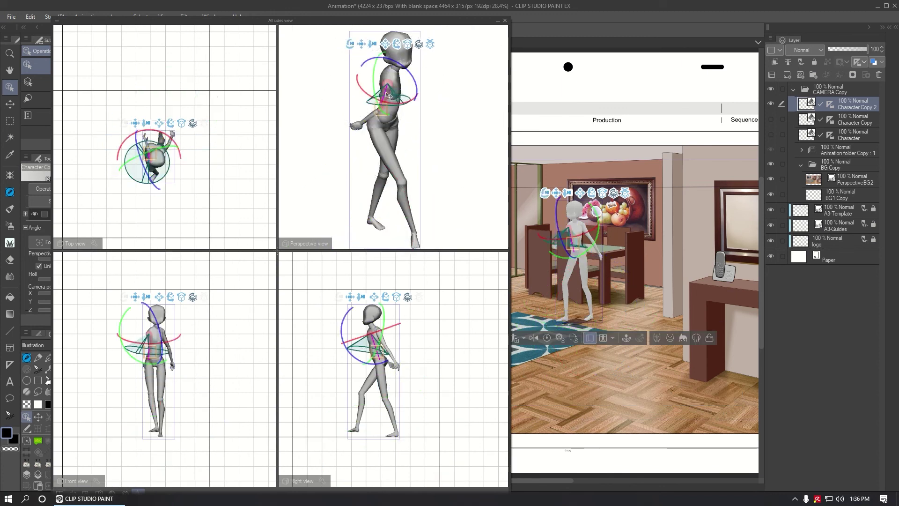
{"action": "left_click_drag", "start_coordinate": [388, 96], "coordinate": [414, 99]}
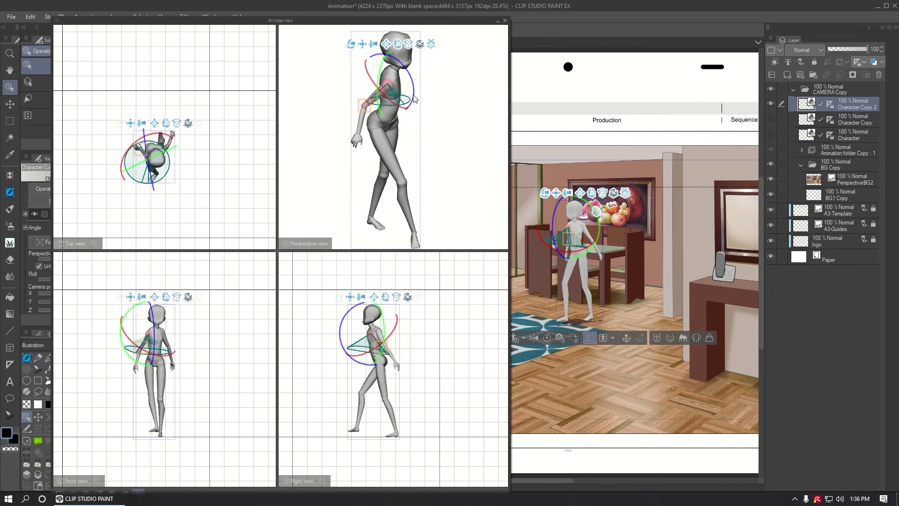
{"action": "left_click", "coordinate": [397, 80]}
{"action": "left_click", "coordinate": [396, 78]}
{"action": "left_click", "coordinate": [397, 74]}
{"action": "left_click_drag", "start_coordinate": [401, 95], "coordinate": [338, 359]}
{"action": "left_click", "coordinate": [395, 358]}
{"action": "left_click", "coordinate": [396, 356]}
{"action": "left_click_drag", "start_coordinate": [357, 44], "coordinate": [433, 221]}
{"action": "left_click", "coordinate": [365, 231]}
- Compare the three character poses by toggling the visibility of their layers
{"action": "left_click", "coordinate": [771, 104]}
{"action": "left_click", "coordinate": [771, 135]}
{"action": "left_click", "coordinate": [771, 119]}
{"action": "left_click", "coordinate": [771, 120]}
{"action": "left_click", "coordinate": [771, 119]}
{"action": "left_click", "coordinate": [772, 135]}
{"action": "left_click", "coordinate": [772, 104]}
{"action": "left_click", "coordinate": [772, 119]}
- Close the All sides view and leave only the upright Character layer visible among the three character layers
{"action": "left_click", "coordinate": [505, 20]}
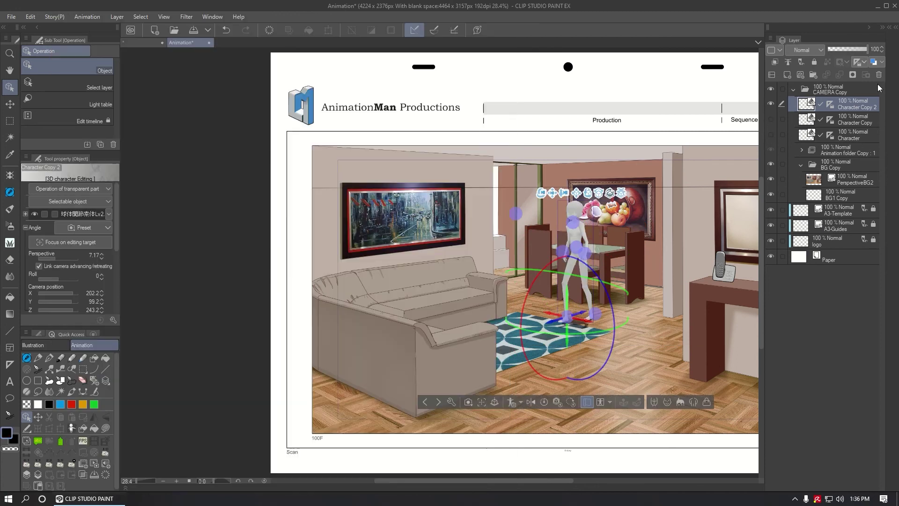
{"action": "left_click", "coordinate": [771, 104]}
{"action": "left_click", "coordinate": [828, 136]}
{"action": "left_click", "coordinate": [772, 135]}
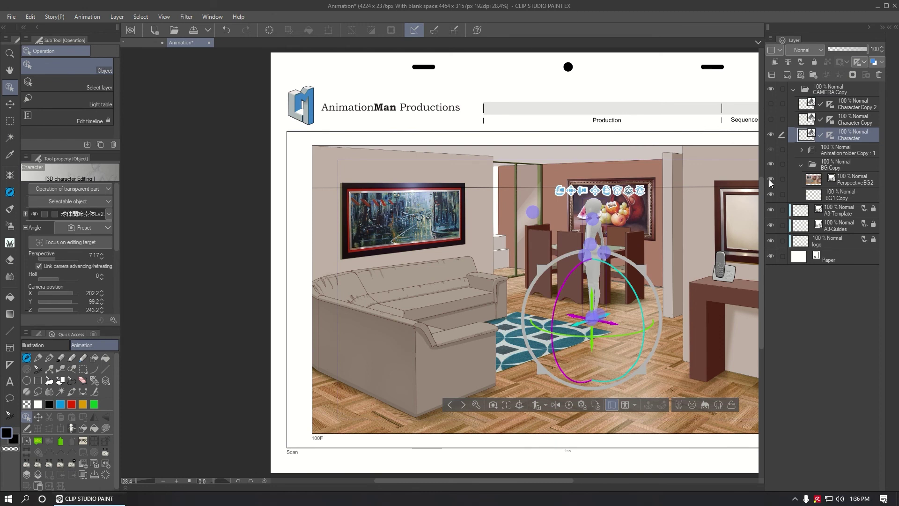
- Lower the PerspectiveBG2 layer's opacity to 20% and reselect the 3D character layer
{"action": "left_click", "coordinate": [848, 180]}
{"action": "left_click_drag", "start_coordinate": [849, 47], "coordinate": [836, 46]}
{"action": "left_click", "coordinate": [600, 227]}
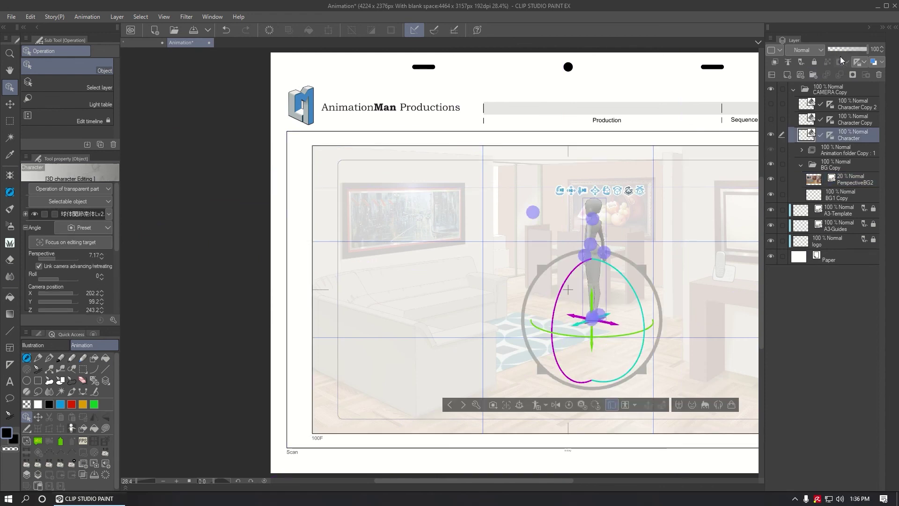
- Apply LT conversion to the Character layer with preview, raster line extraction, Process of edge detection 1 and Tone work enabled
{"action": "left_click", "coordinate": [117, 17]}
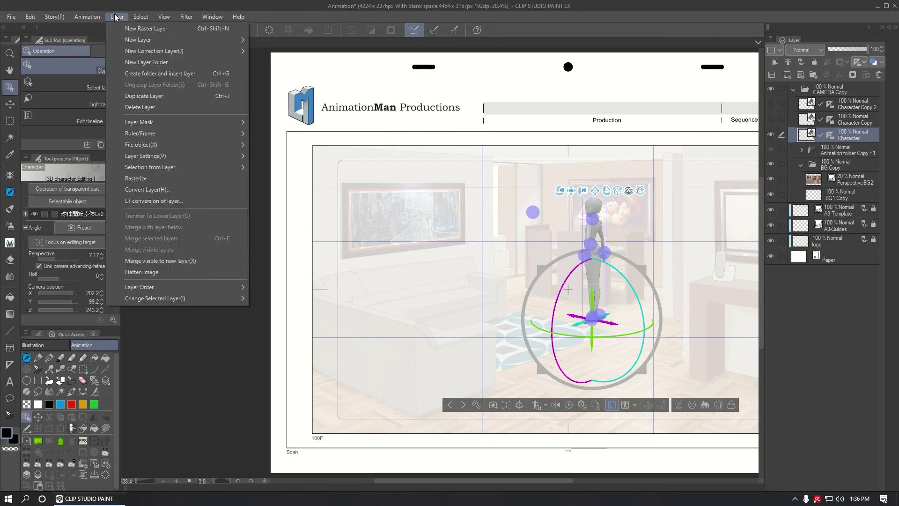
{"action": "left_click", "coordinate": [174, 205]}
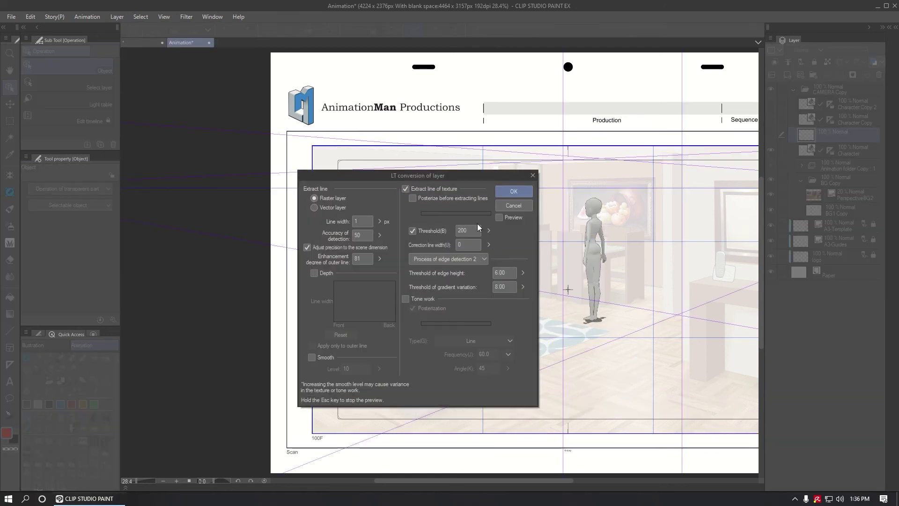
{"action": "left_click", "coordinate": [497, 218]}
{"action": "left_click", "coordinate": [432, 298]}
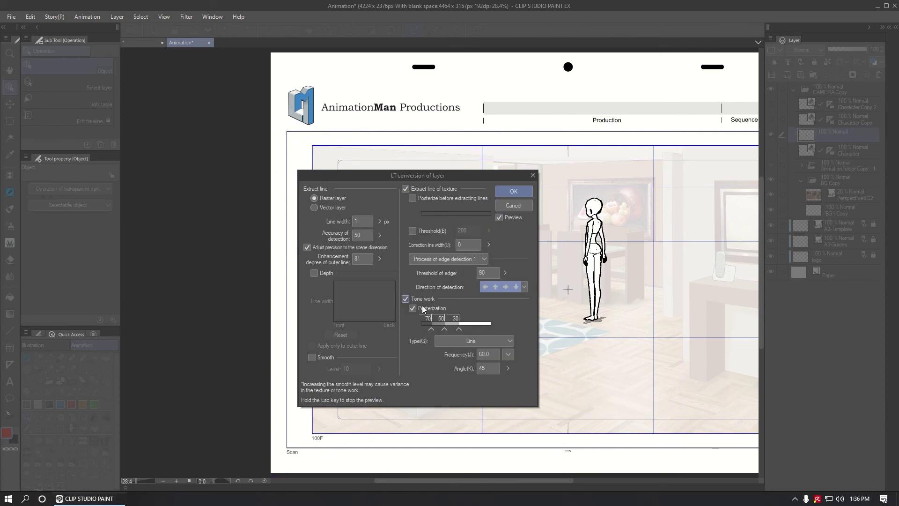
{"action": "left_click", "coordinate": [431, 199]}
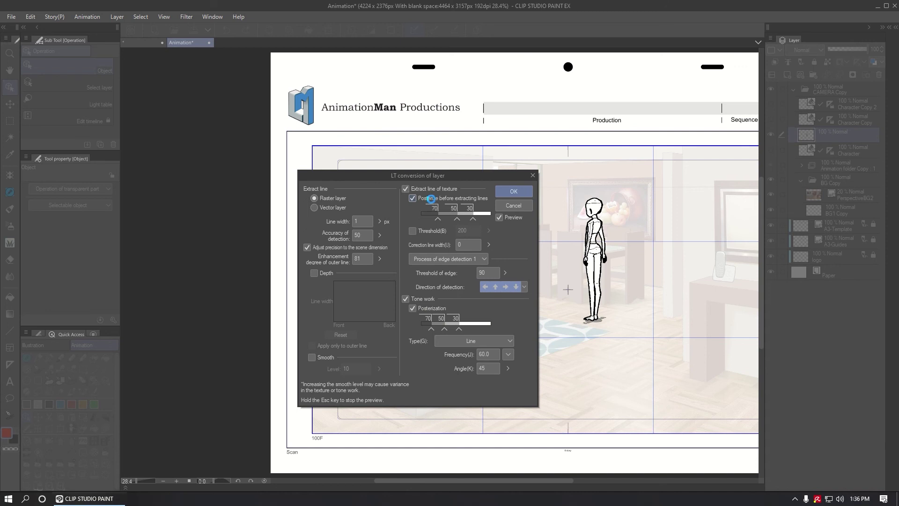
{"action": "left_click", "coordinate": [432, 199]}
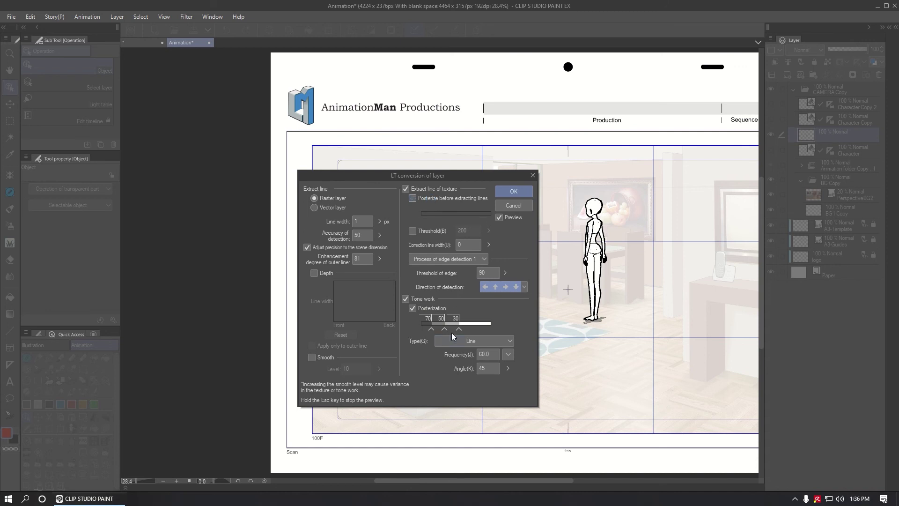
{"action": "left_click", "coordinate": [512, 193]}
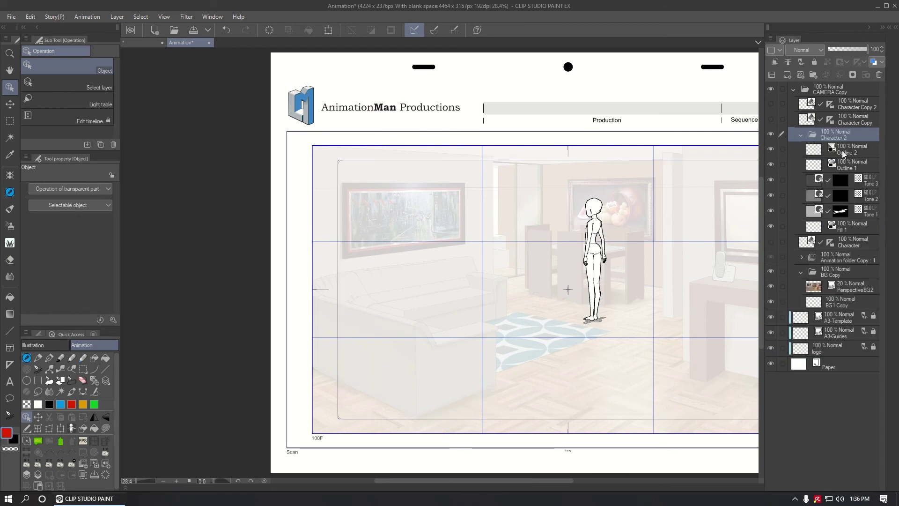
- Check what Outline 2 contributes by toggling its visibility, and collapse the Character 2 folder
{"action": "left_click", "coordinate": [772, 150]}
{"action": "left_click", "coordinate": [772, 149]}
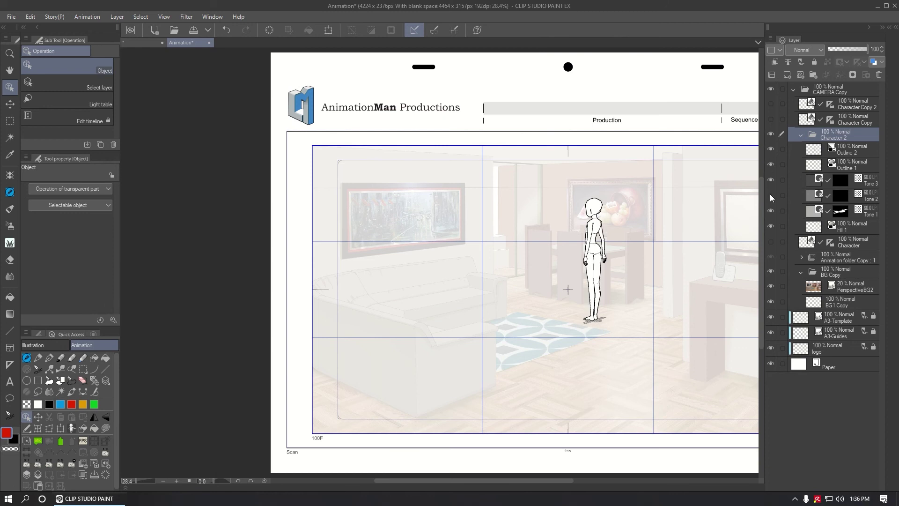
{"action": "left_click", "coordinate": [801, 135]}
- Move Character Copy 2, Character Copy, the Character 2 folder and Character out of the CAMERA Copy folder to the top of the layer stack
{"action": "left_click", "coordinate": [850, 103]}
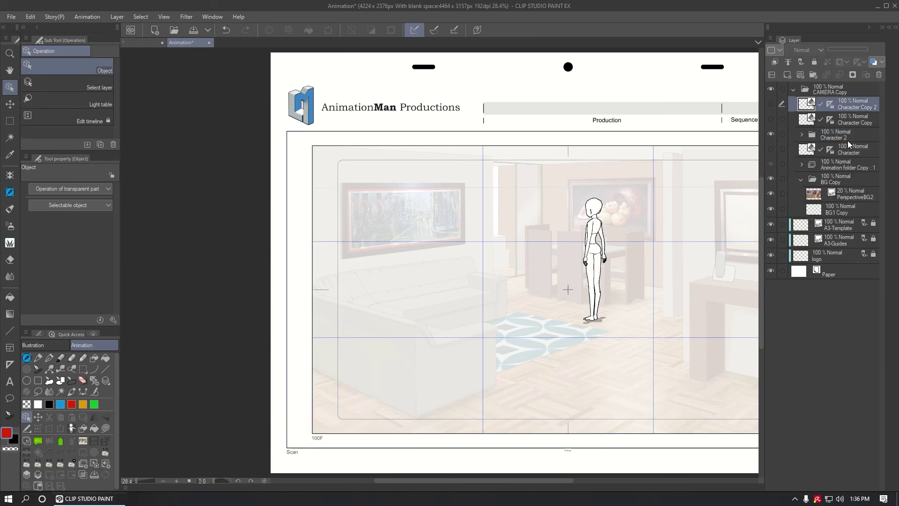
{"action": "left_click", "coordinate": [846, 148], "text": "shift"}
{"action": "left_click_drag", "start_coordinate": [836, 111], "coordinate": [839, 85]}
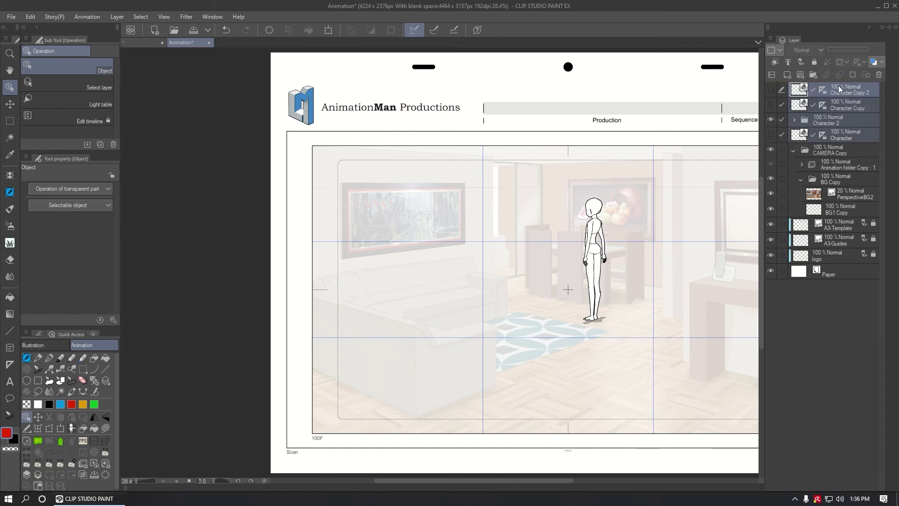
- Merge the layers from Outline 2 to Fill 1 inside the Character 2 folder, and flatten that folder into a single layer
{"action": "left_click", "coordinate": [836, 117]}
{"action": "left_click", "coordinate": [794, 120]}
{"action": "left_click", "coordinate": [853, 137]}
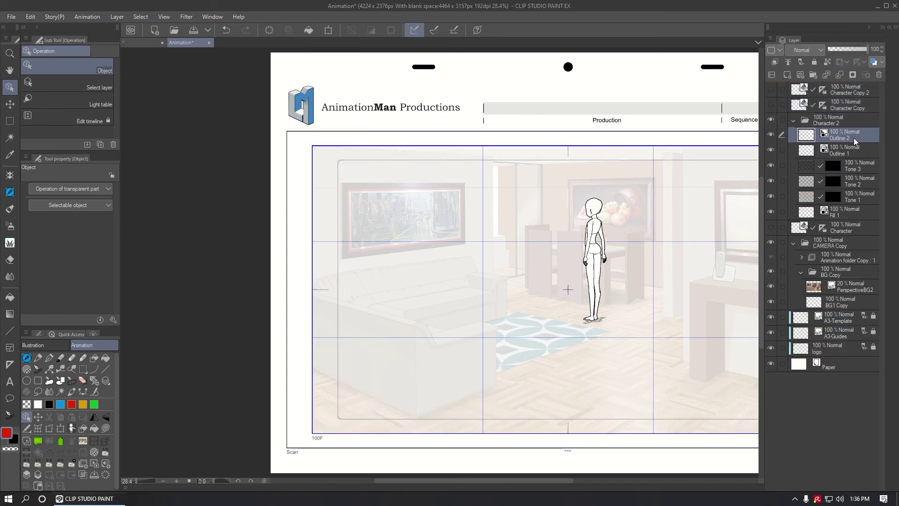
{"action": "left_click", "coordinate": [858, 210], "text": "shift"}
{"action": "right_click", "coordinate": [859, 210]}
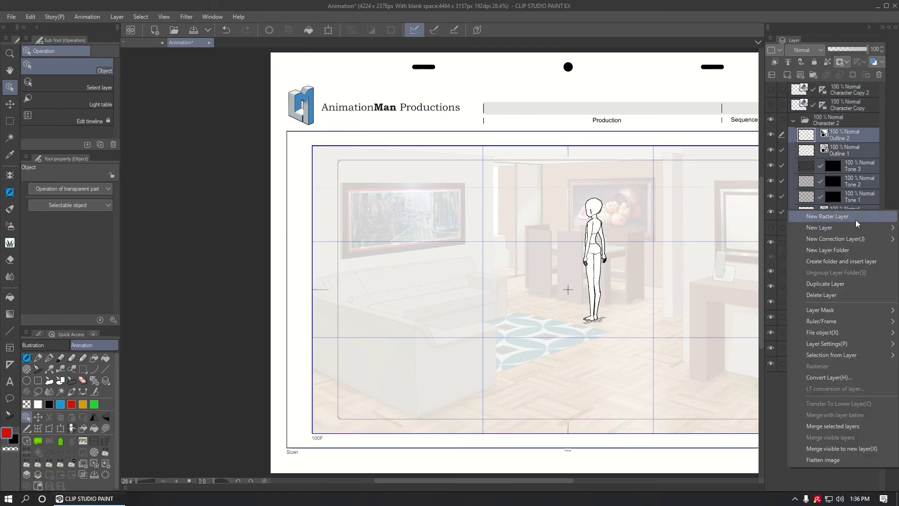
{"action": "left_click", "coordinate": [833, 426]}
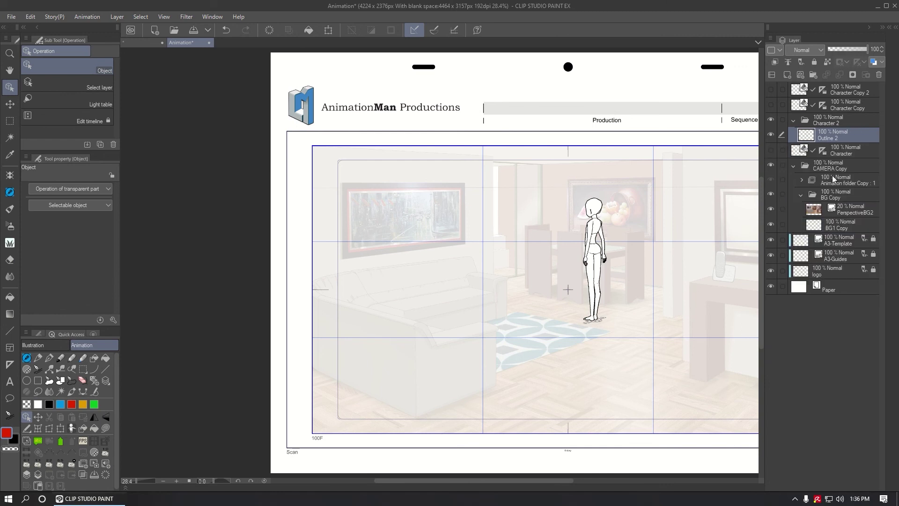
{"action": "right_click", "coordinate": [837, 122]}
{"action": "left_click", "coordinate": [824, 338]}
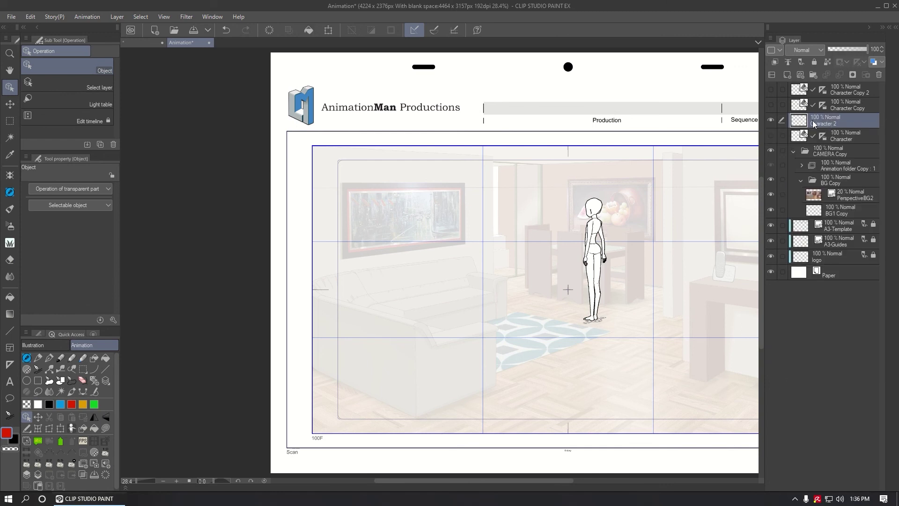
- Compare the merged Character 2 line art with the 3D Character layer by toggling their visibility, leaving both hidden
{"action": "left_click", "coordinate": [771, 119]}
{"action": "left_click", "coordinate": [771, 120]}
{"action": "left_click", "coordinate": [771, 135]}
{"action": "left_click", "coordinate": [771, 122]}
{"action": "left_click", "coordinate": [771, 121]}
{"action": "left_click", "coordinate": [771, 122]}
{"action": "left_click", "coordinate": [771, 121]}
{"action": "left_click", "coordinate": [771, 134]}
{"action": "left_click", "coordinate": [771, 121]}
- Convert the 3D figure on Character Copy to a separate line-art layer and hide the 3D original
{"action": "left_click", "coordinate": [771, 104]}
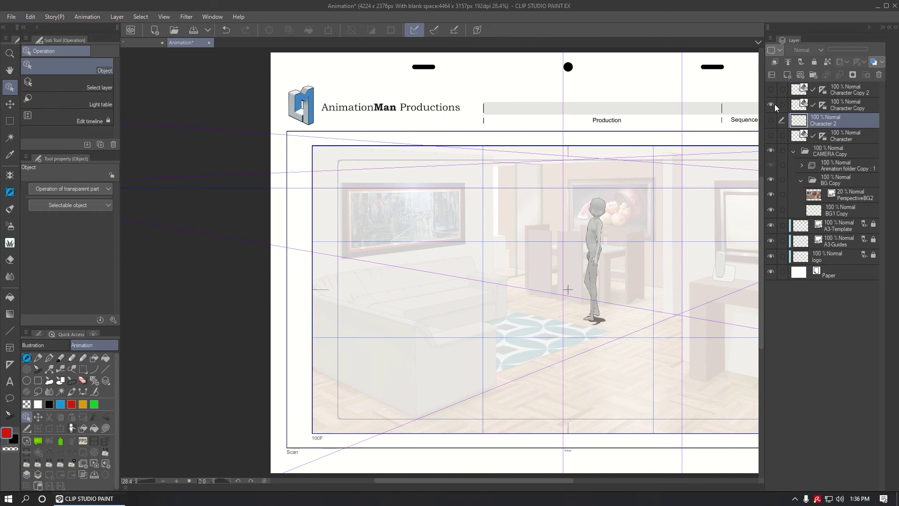
{"action": "left_click", "coordinate": [860, 106]}
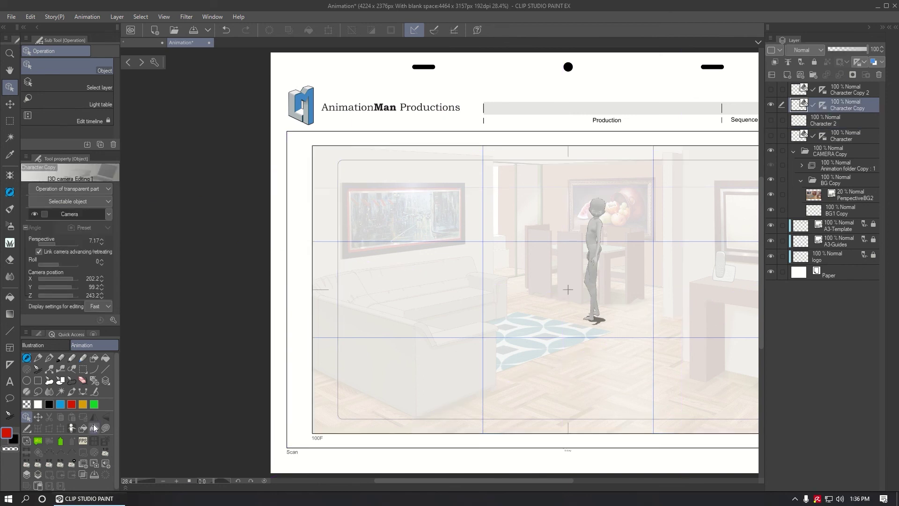
{"action": "left_click", "coordinate": [74, 431]}
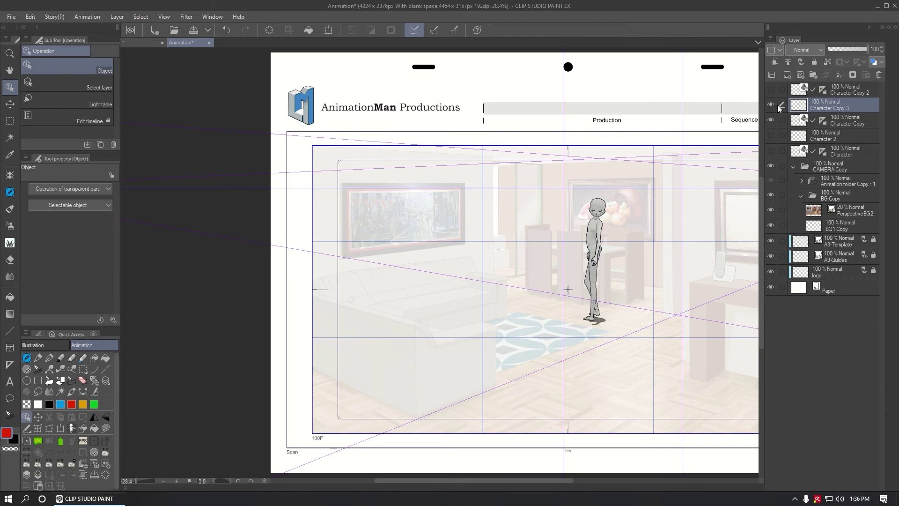
{"action": "left_click", "coordinate": [771, 105]}
{"action": "left_click", "coordinate": [771, 105]}
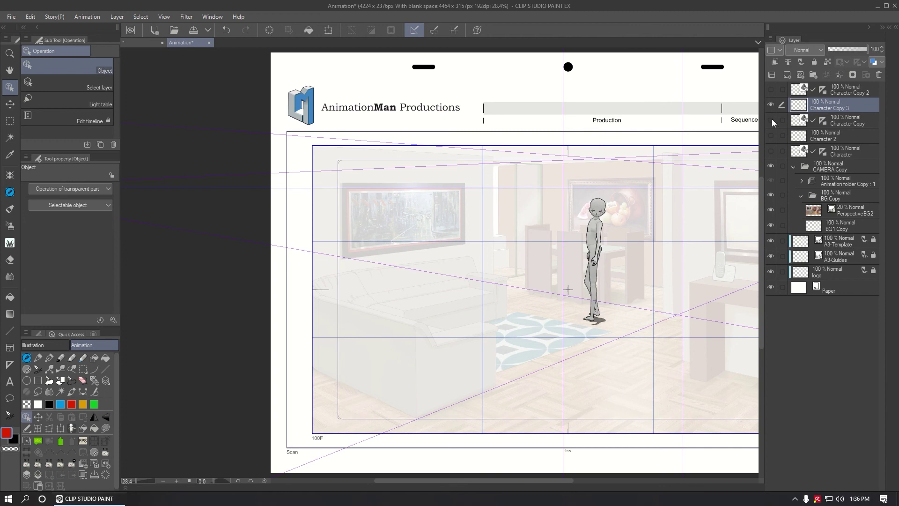
{"action": "left_click", "coordinate": [771, 120]}
{"action": "left_click", "coordinate": [771, 120]}
- Convert the 3D figure on Character Copy 2 to a line-art layer, with the other character layers and the 3D original hidden
{"action": "left_click", "coordinate": [771, 89]}
{"action": "left_click", "coordinate": [841, 88]}
{"action": "left_click", "coordinate": [771, 104]}
{"action": "left_click", "coordinate": [771, 120]}
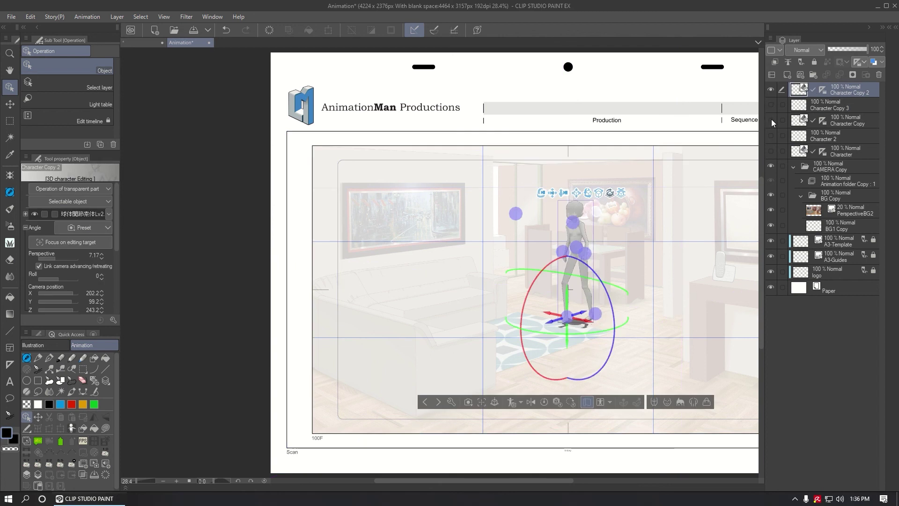
{"action": "left_click", "coordinate": [69, 427]}
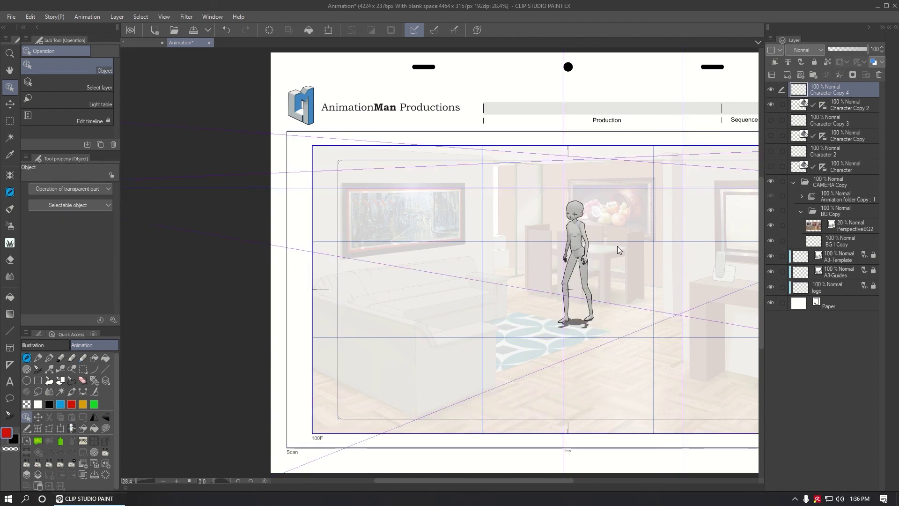
{"action": "left_click", "coordinate": [771, 104]}
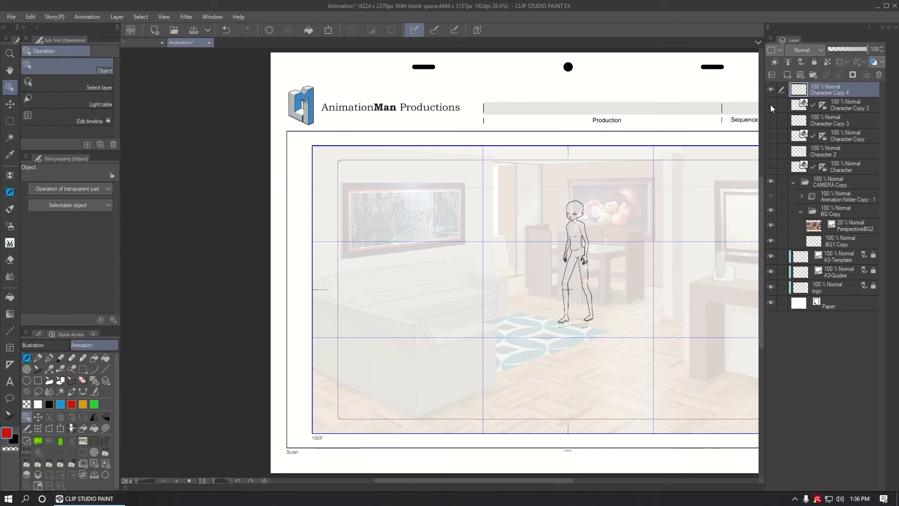
{"action": "scroll", "coordinate": [575, 213], "scroll_direction": "up", "scroll_amount": 1}
{"action": "scroll", "coordinate": [576, 213], "scroll_direction": "up", "scroll_amount": 5}
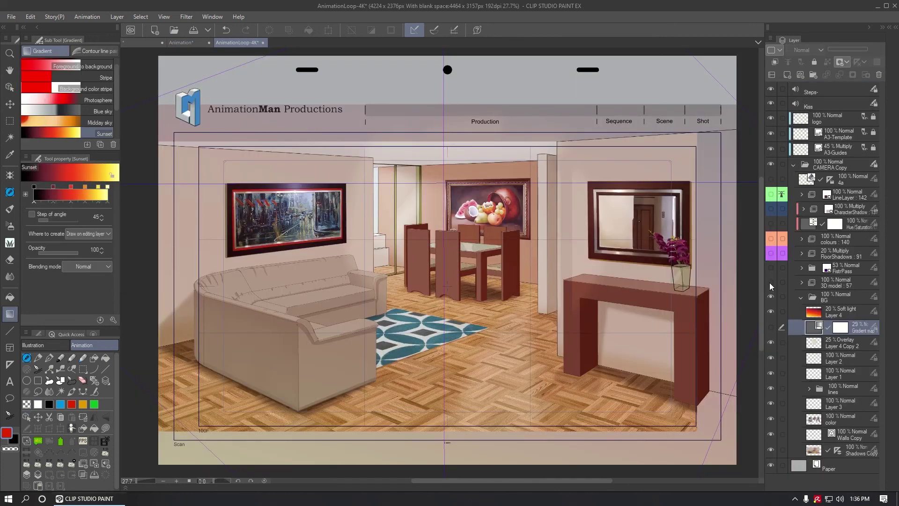
- In the AnimationLoop-4K document, show the 3D model folder and scrub through the timeline to examine the 3D walking poses
{"action": "left_click", "coordinate": [770, 282]}
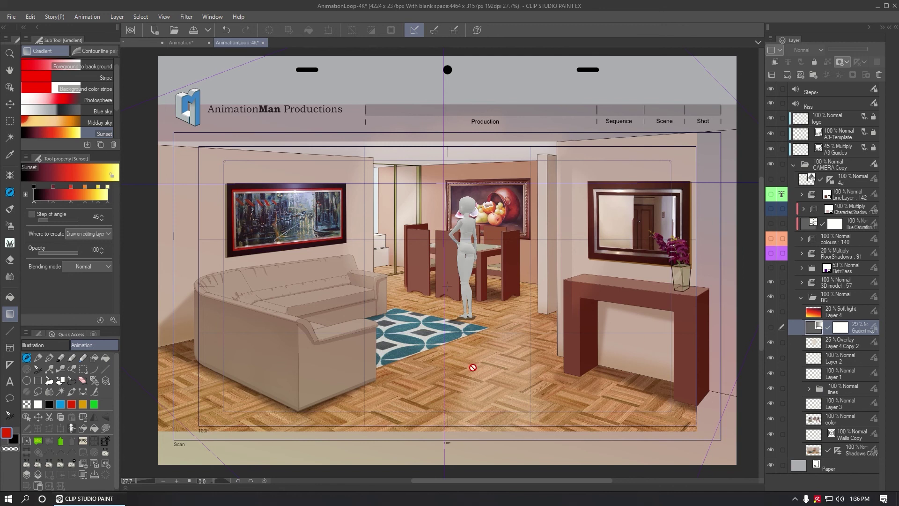
{"action": "left_click", "coordinate": [126, 487]}
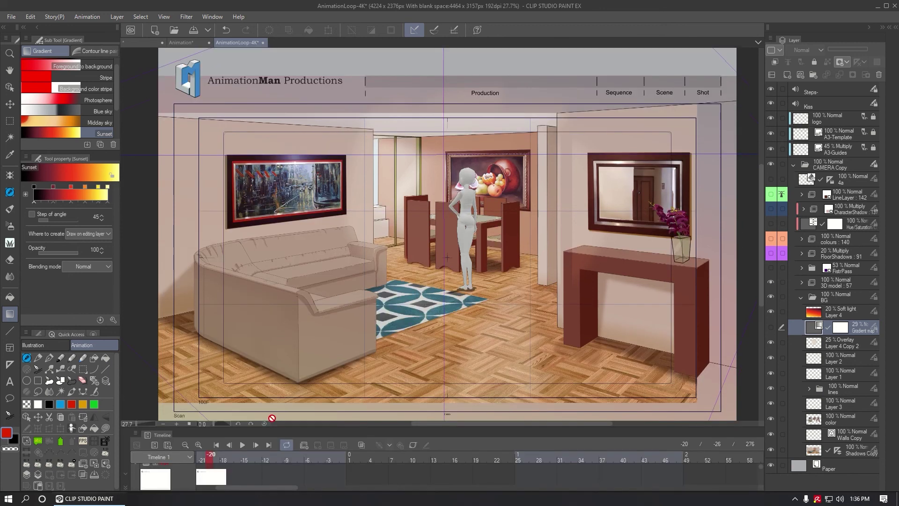
{"action": "left_click", "coordinate": [215, 446]}
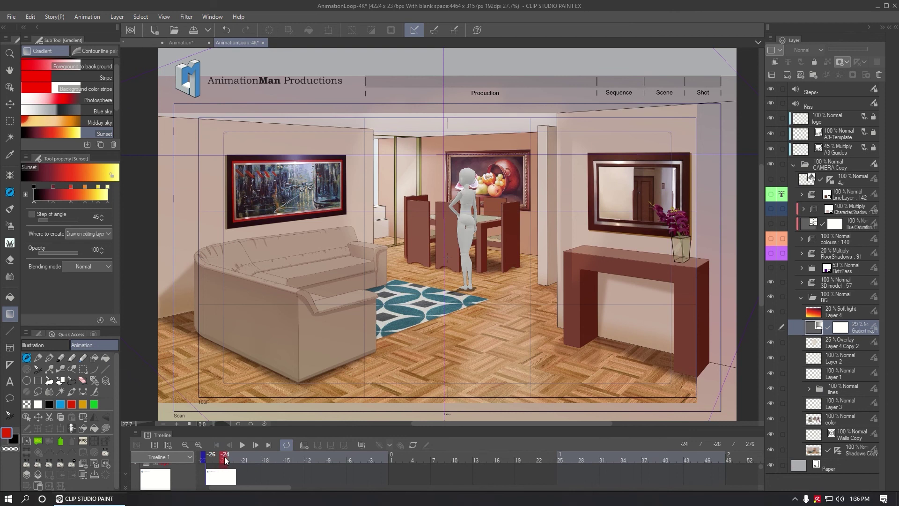
{"action": "left_click_drag", "start_coordinate": [225, 460], "coordinate": [360, 460]}
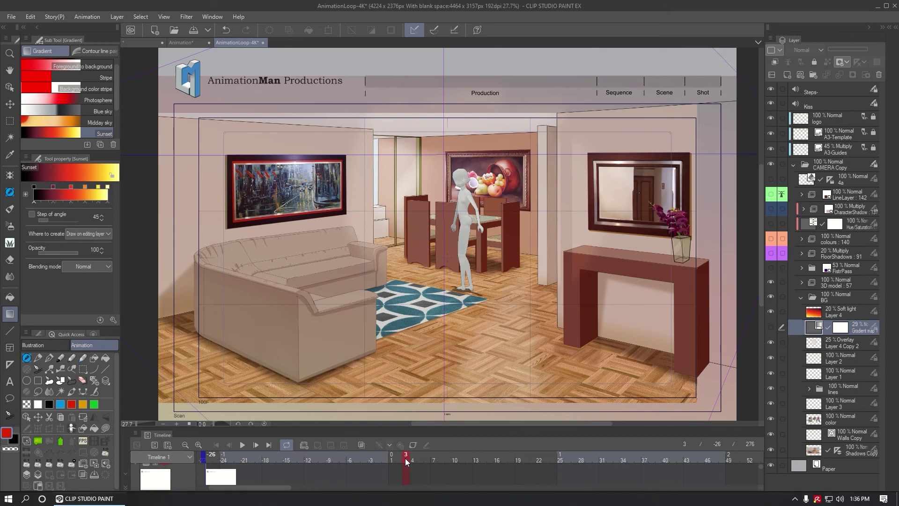
{"action": "left_click_drag", "start_coordinate": [428, 458], "coordinate": [659, 457]}
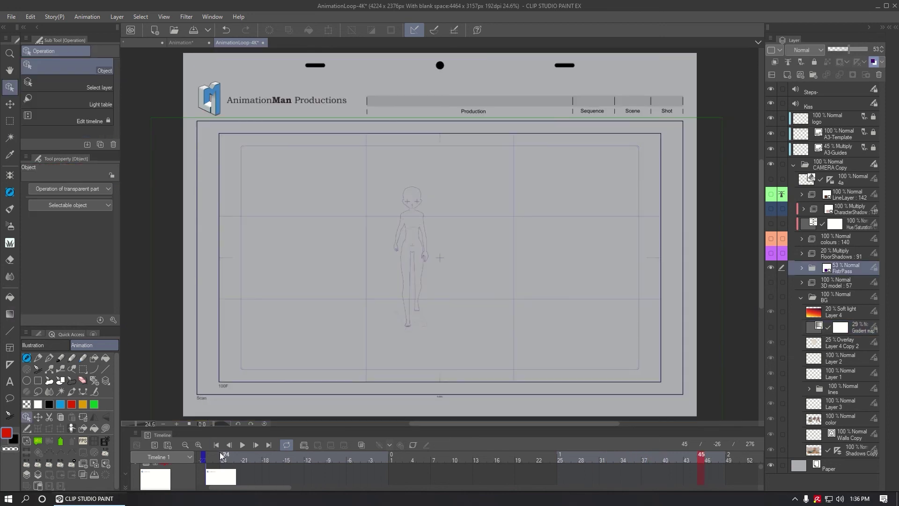
- Return to the first frame and play back the FistrPass rough animation
{"action": "left_click", "coordinate": [220, 455]}
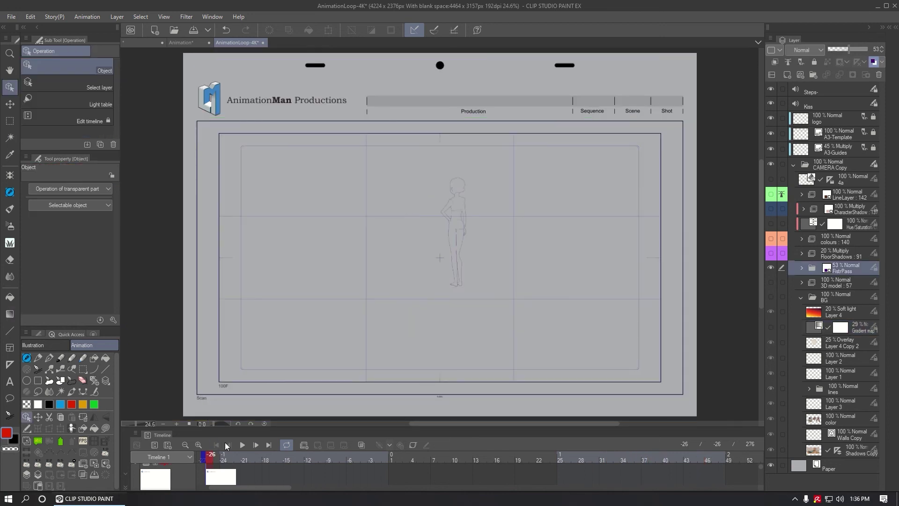
{"action": "left_click", "coordinate": [257, 446]}
{"action": "left_click", "coordinate": [257, 446]}
{"action": "left_click", "coordinate": [257, 446]}
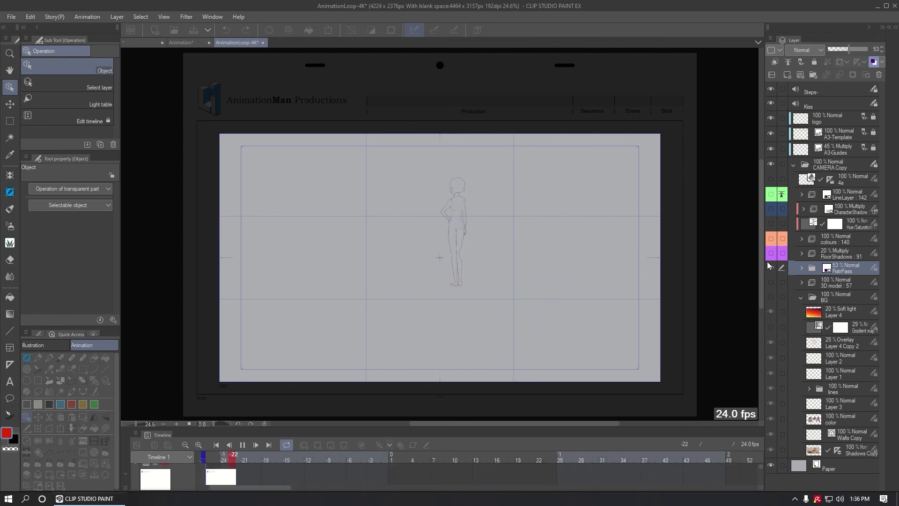
- Show the LineLayer folder, hide FistrPass and play back the clean line animation
{"action": "left_click", "coordinate": [772, 195]}
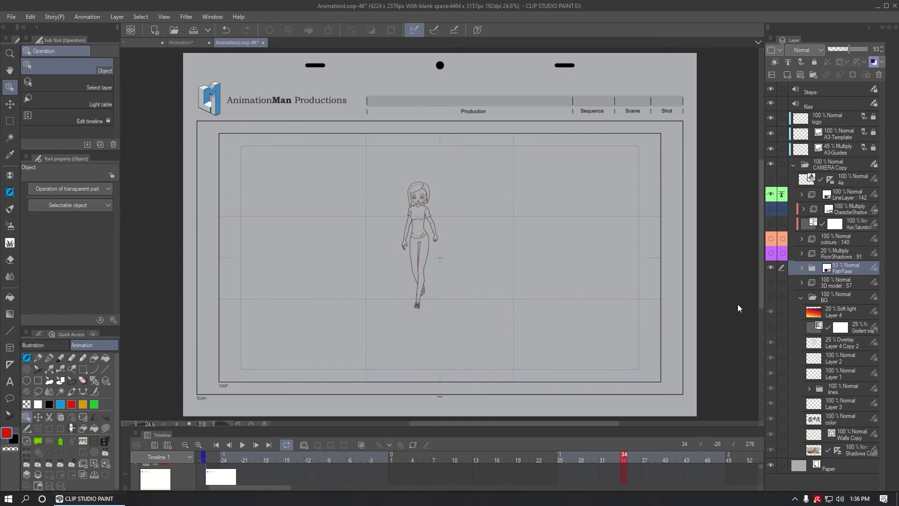
{"action": "left_click", "coordinate": [772, 268]}
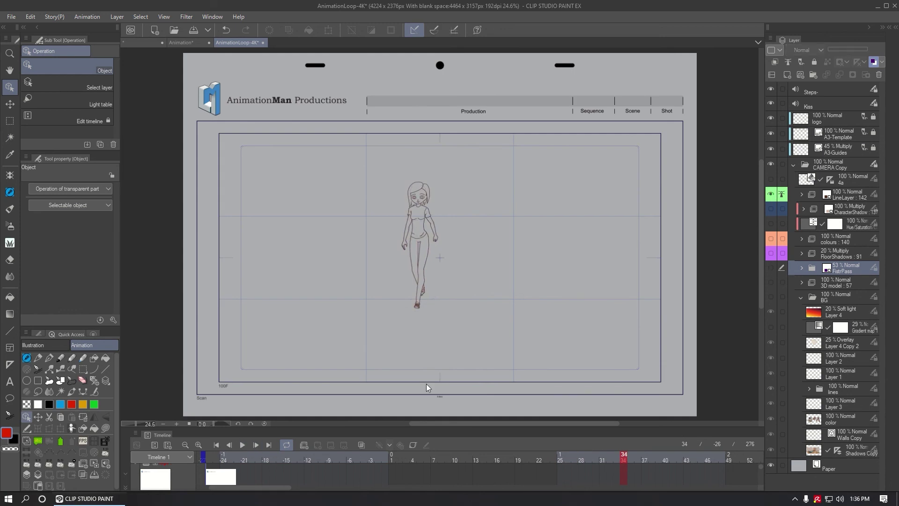
{"action": "left_click", "coordinate": [242, 445]}
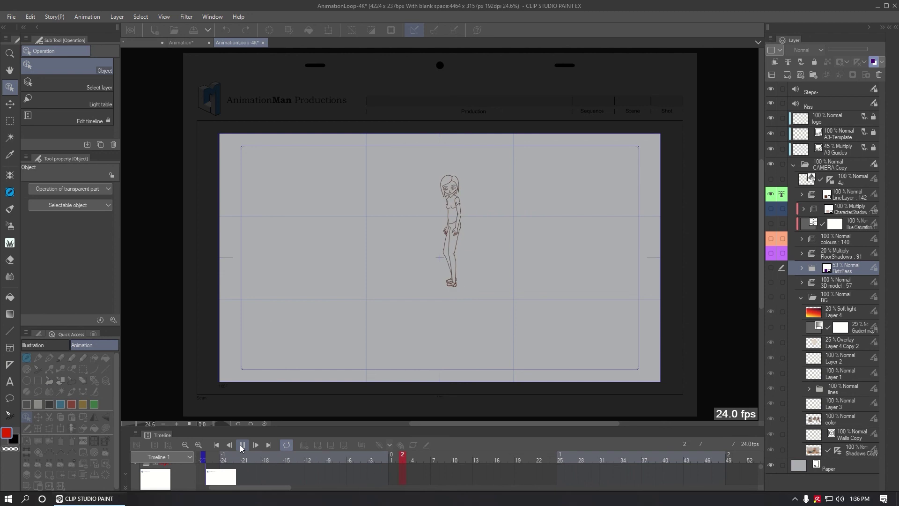
{"action": "left_click", "coordinate": [241, 445]}
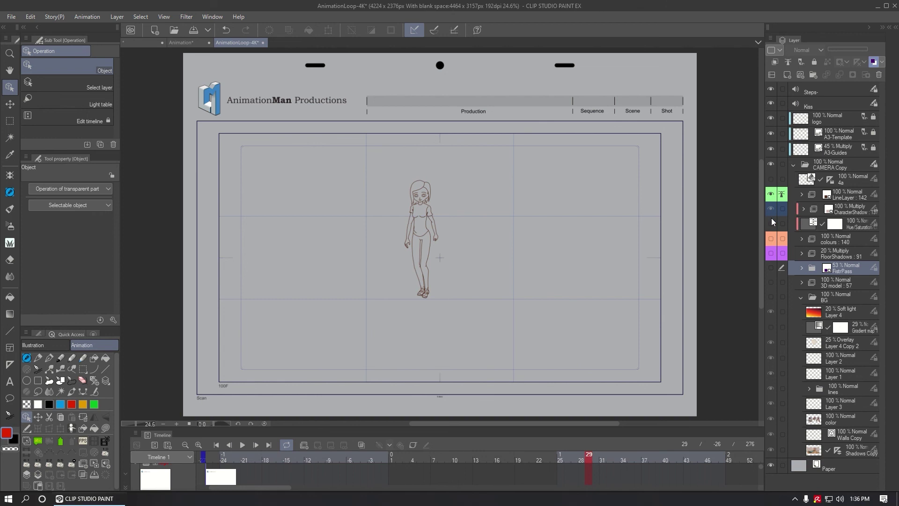
- Show the character shadow, Hue/Saturation, colours and FloorShadows layers, play the animation, and play it again with the BG folder shown
{"action": "left_click", "coordinate": [771, 239]}
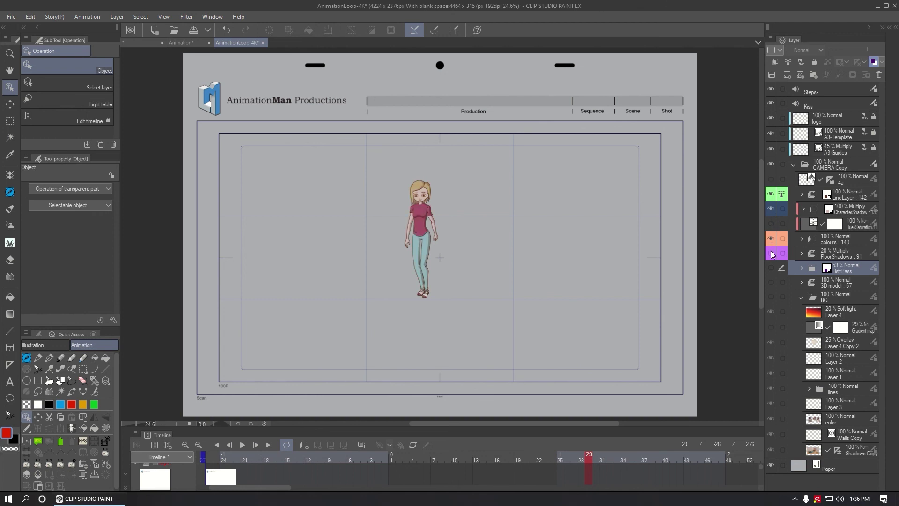
{"action": "left_click", "coordinate": [772, 254]}
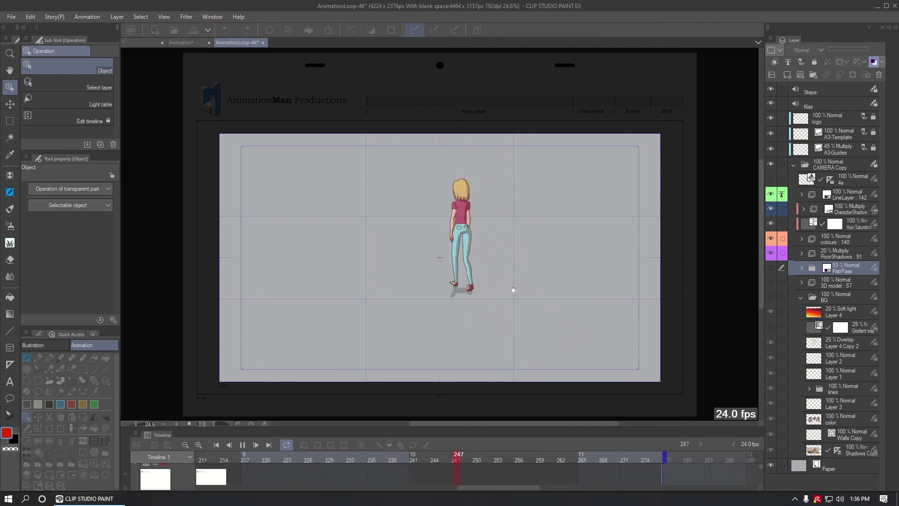
{"action": "left_click", "coordinate": [242, 445]}
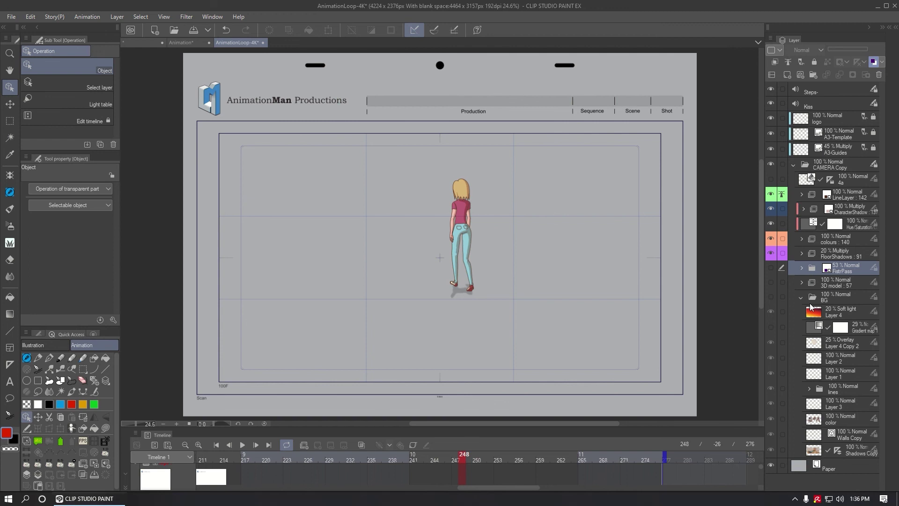
{"action": "left_click", "coordinate": [770, 298]}
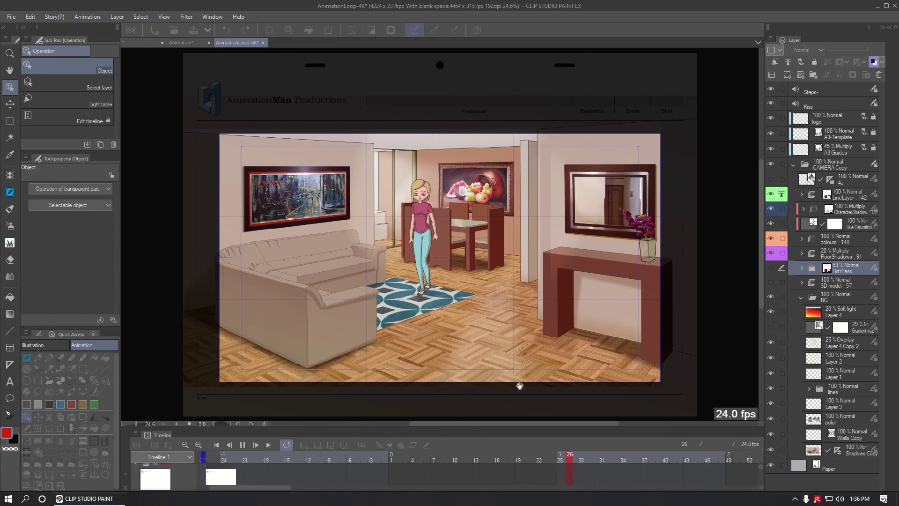
{"action": "left_click", "coordinate": [243, 445]}
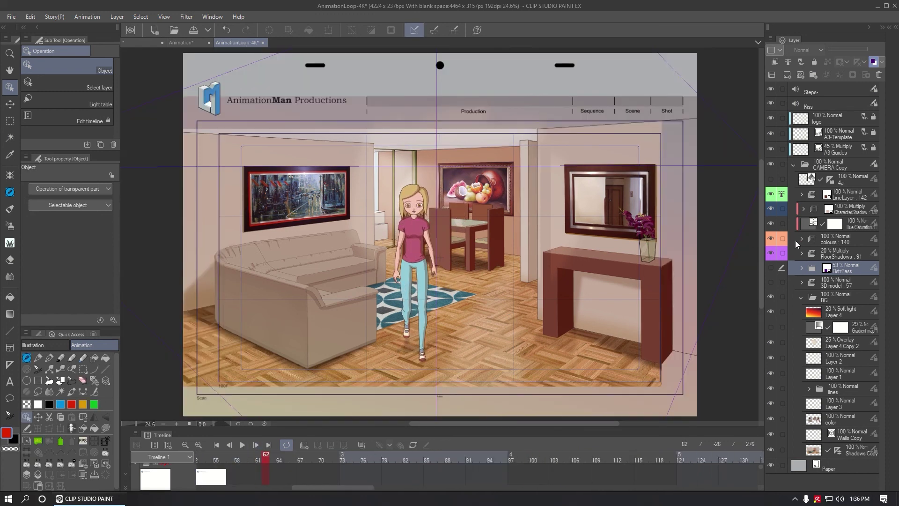
- Hide the background and finished character layers, show only FistrPass, and examine its rough figure closely at the first frame
{"action": "left_click", "coordinate": [771, 297]}
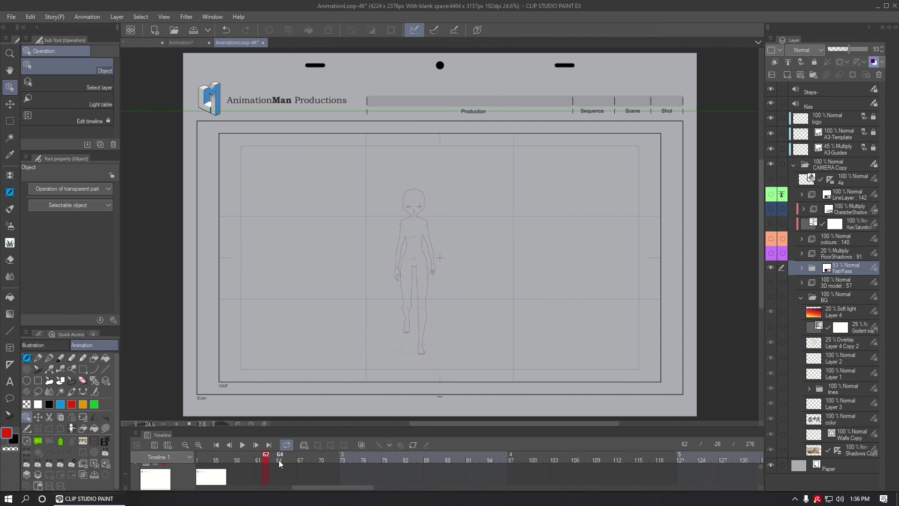
{"action": "left_click", "coordinate": [217, 445]}
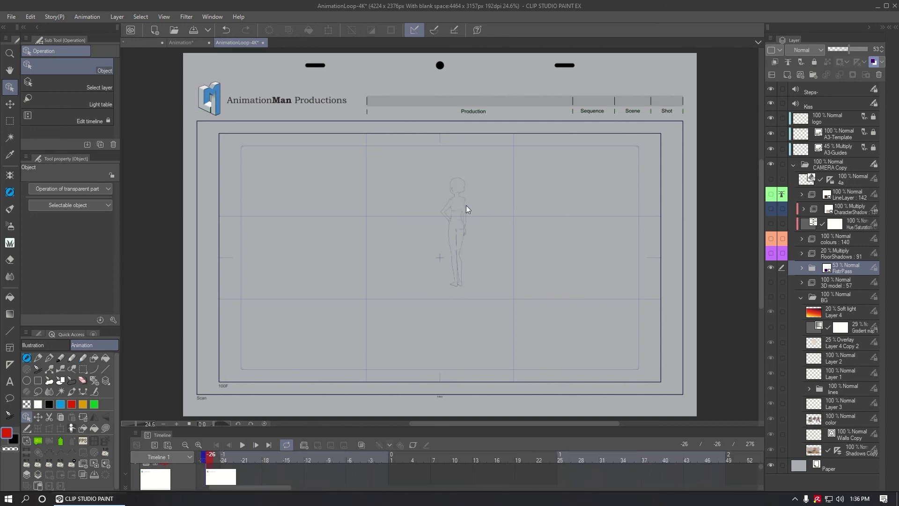
{"action": "scroll", "coordinate": [461, 203], "scroll_direction": "up", "scroll_amount": 6}
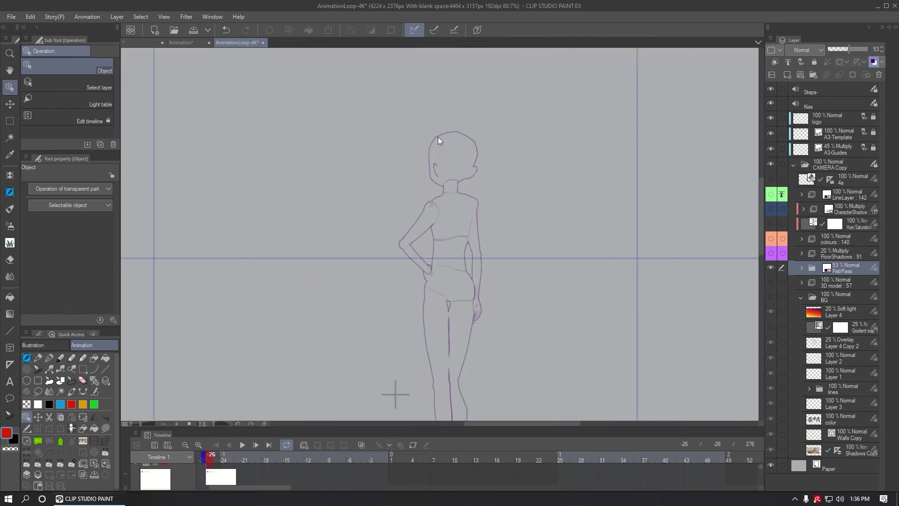